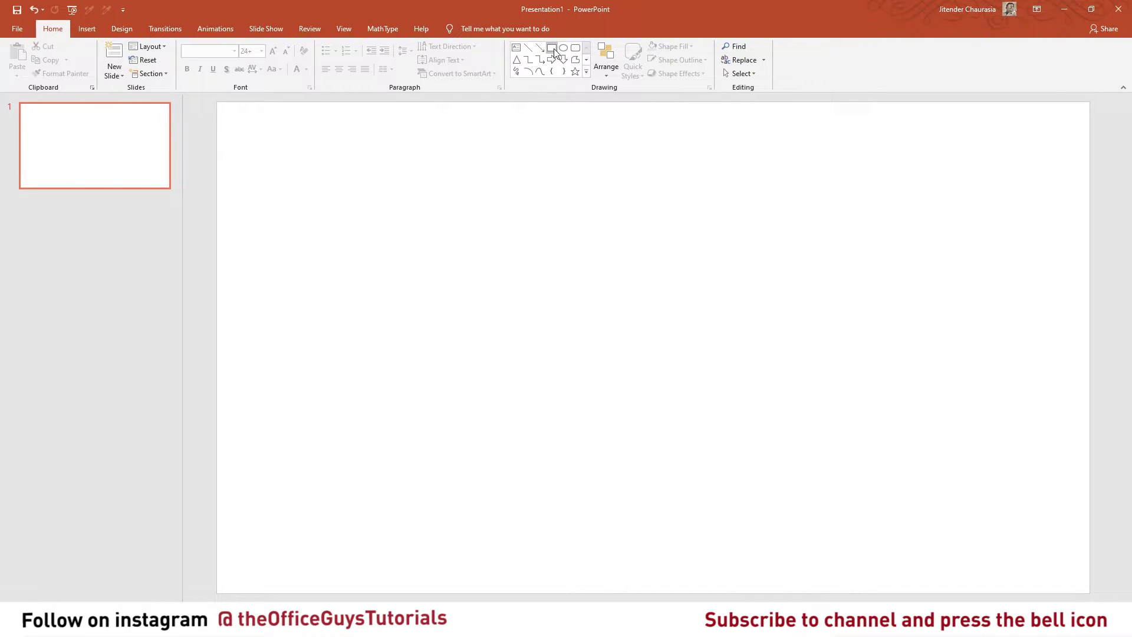
Step: Draw a tall rectangle, duplicate it, and move the copy to the slide's left side
{"action": "mouse_move", "coordinate": [604, 154]}
{"action": "left_mouse_down"}
{"action": "mouse_move", "coordinate": [739, 381]}
{"action": "mouse_move", "coordinate": [771, 398]}
{"action": "left_mouse_up"}
{"action": "key", "text": "ctrl+d"}
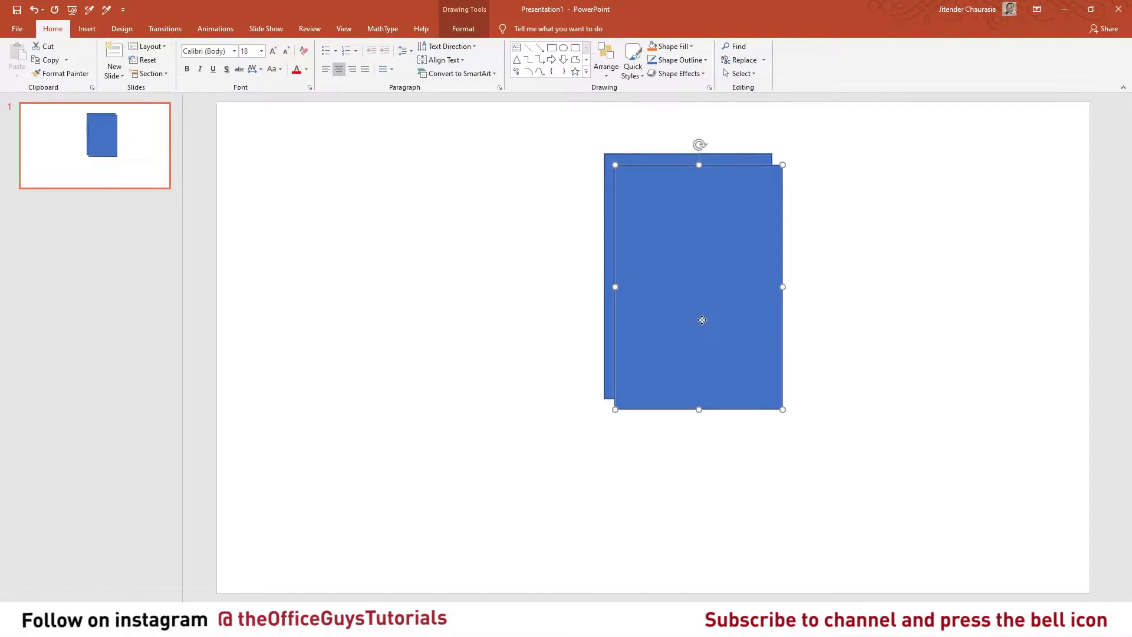
{"action": "left_click_drag", "start_coordinate": [701, 318], "coordinate": [278, 284]}
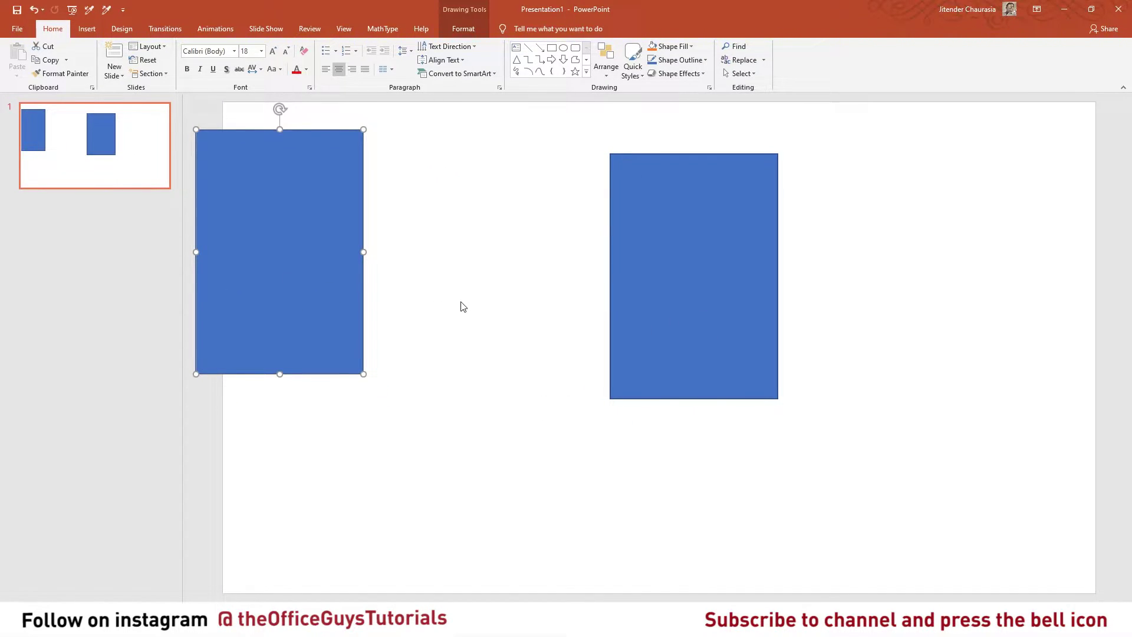
Step: Make the right rectangle grey with no outline
{"action": "left_click", "coordinate": [641, 288]}
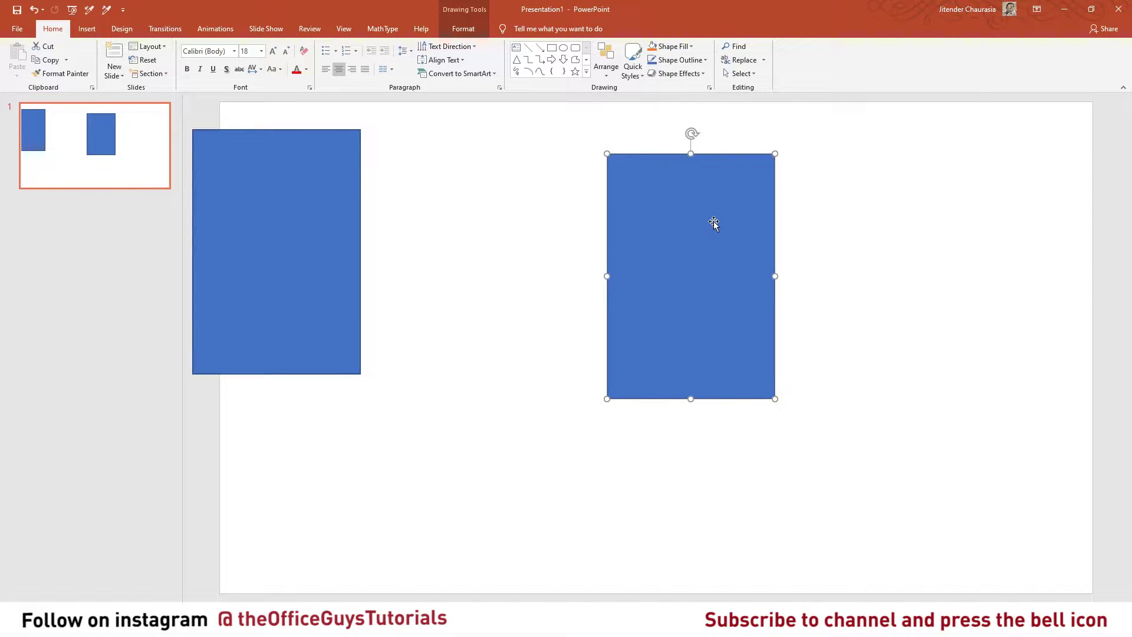
{"action": "left_click", "coordinate": [694, 61]}
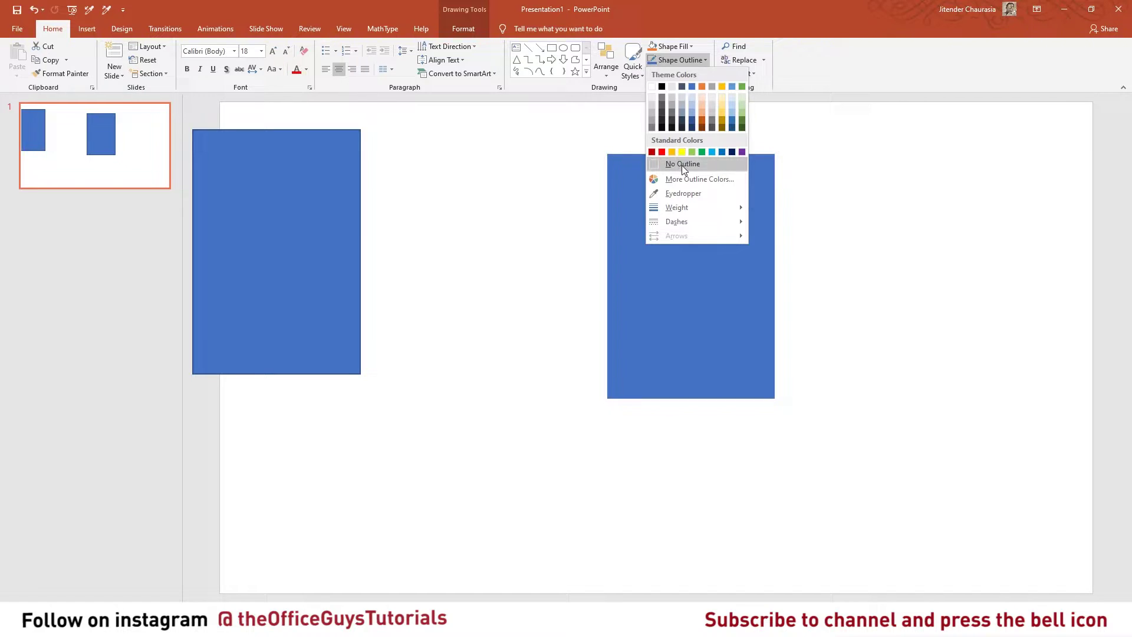
{"action": "left_click", "coordinate": [682, 165]}
{"action": "left_click", "coordinate": [685, 48]}
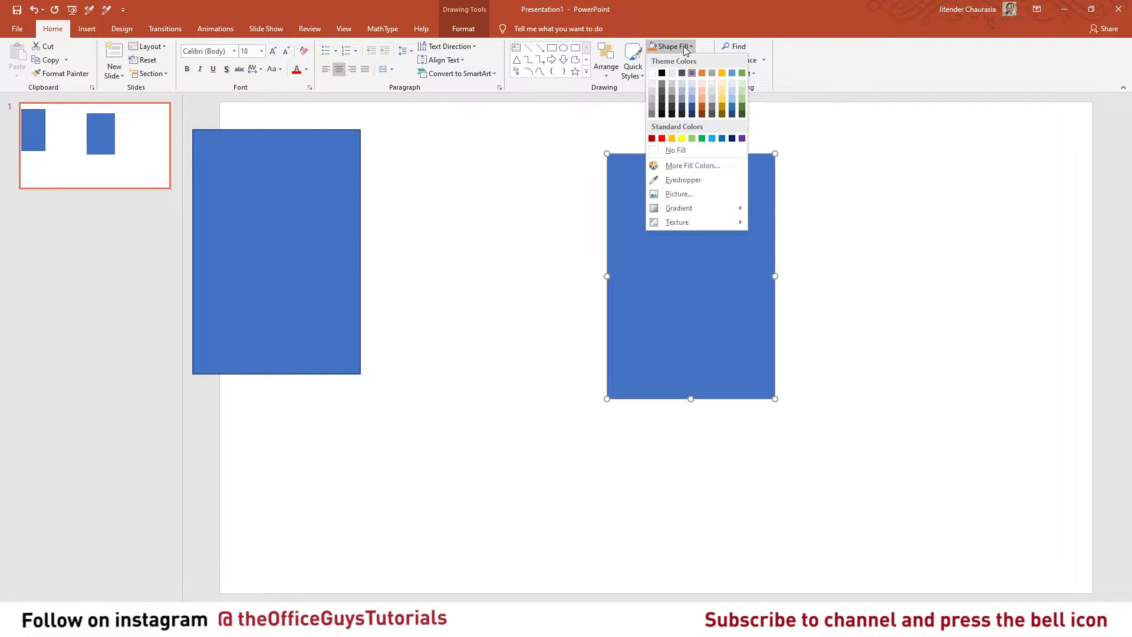
{"action": "left_click", "coordinate": [653, 113]}
Step: Give the grey rectangle a 50 pt 3-D depth in Format Shape
{"action": "right_click", "coordinate": [694, 207]}
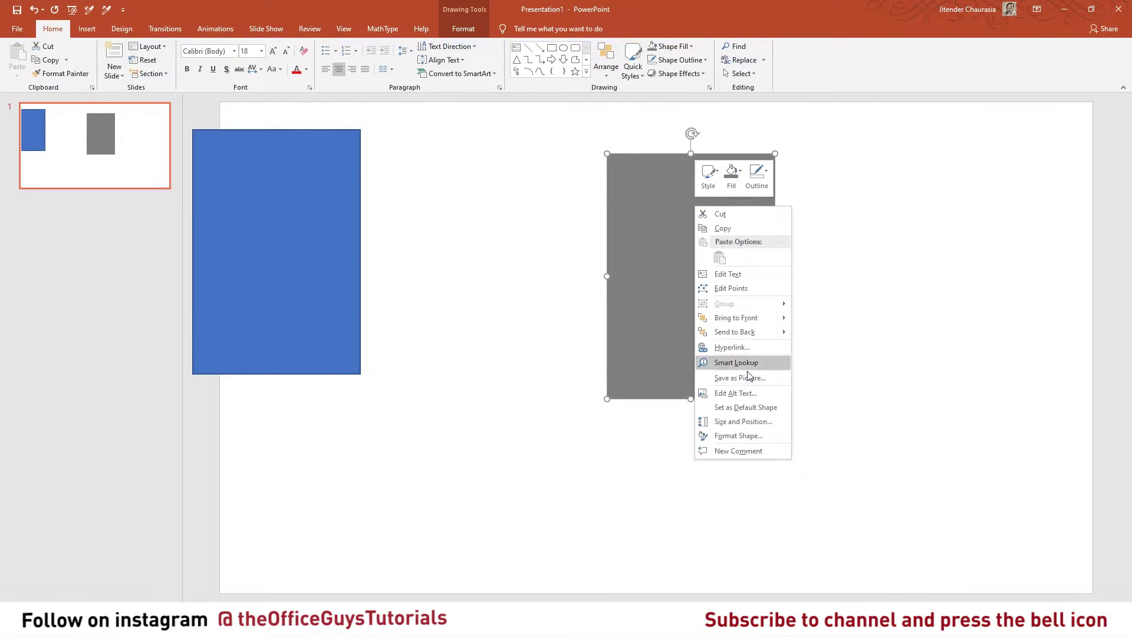
{"action": "left_click", "coordinate": [755, 436]}
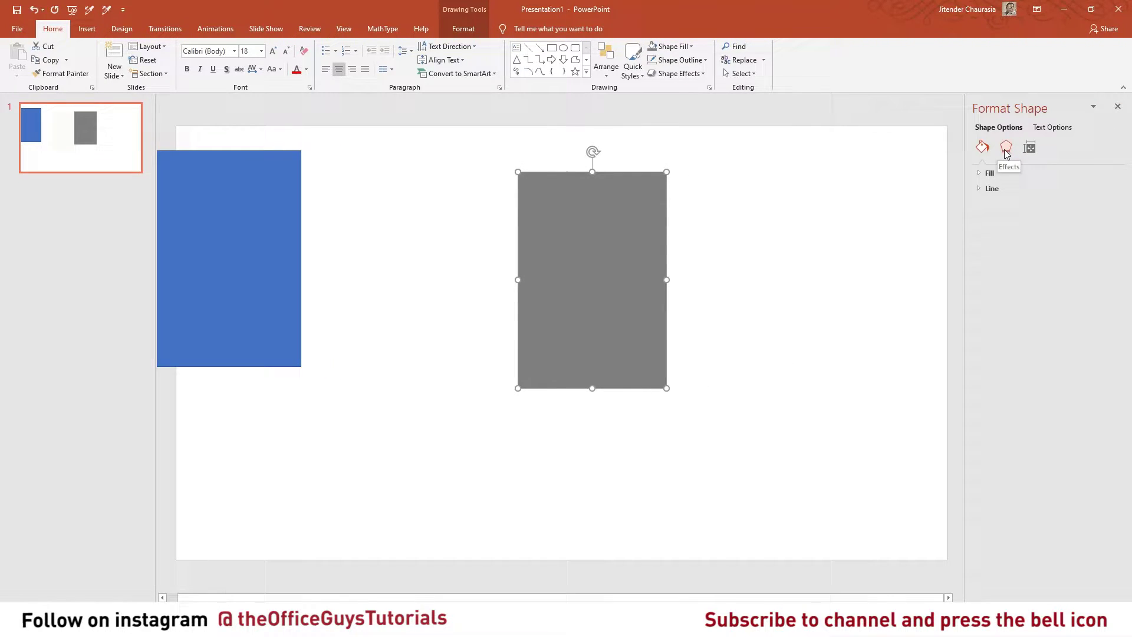
{"action": "left_click", "coordinate": [1006, 150]}
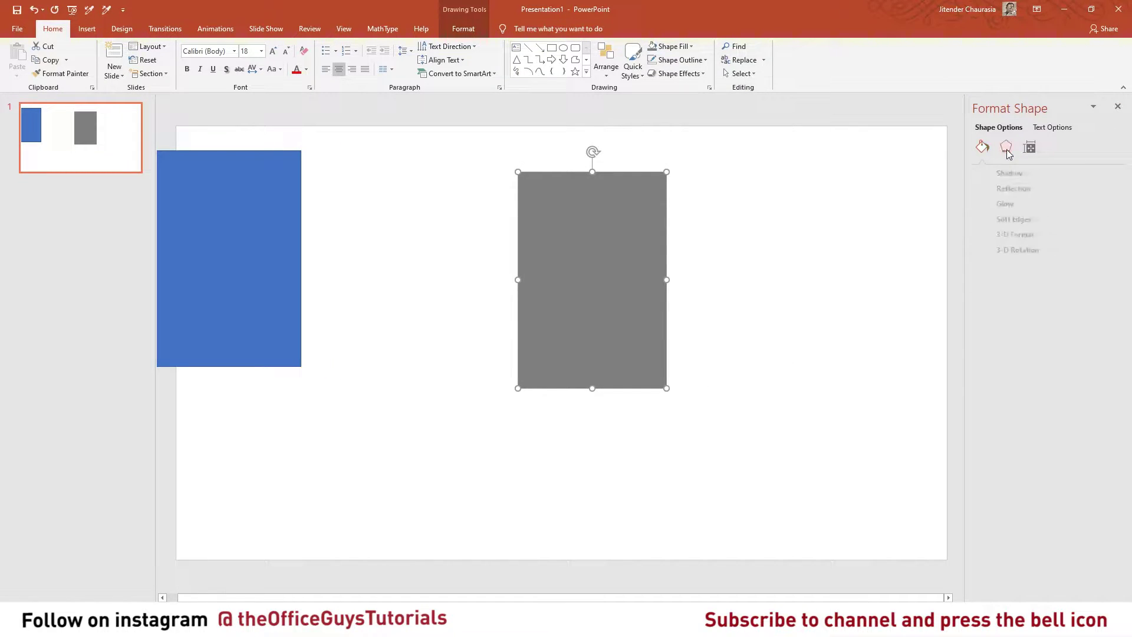
{"action": "left_click", "coordinate": [1009, 234]}
{"action": "left_click", "coordinate": [1094, 352]}
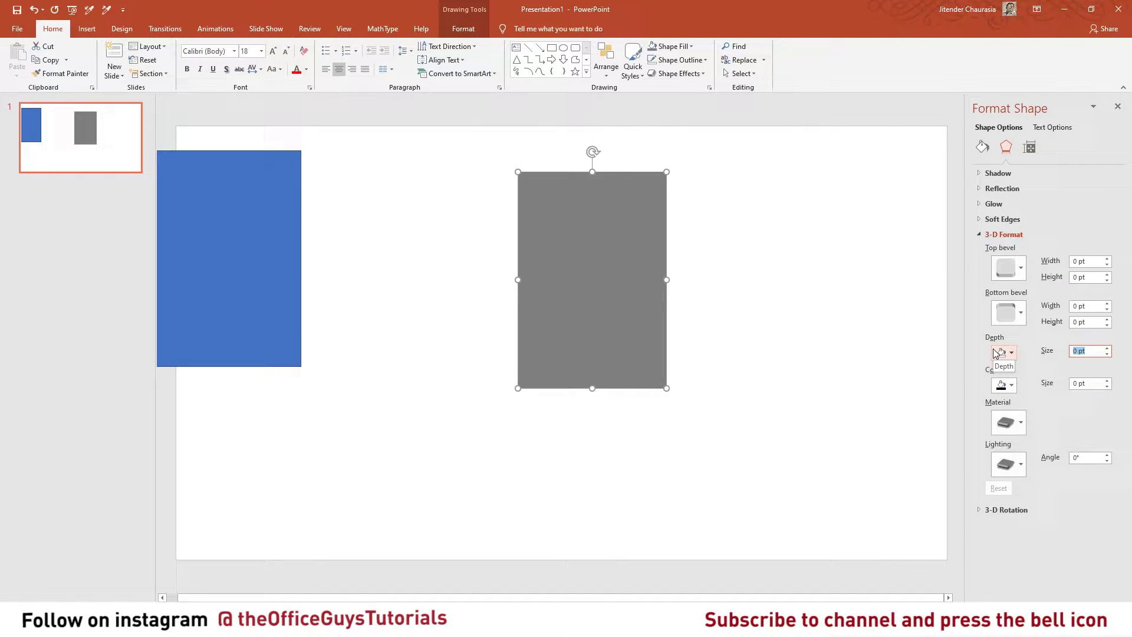
{"action": "type", "text": "50"}
{"action": "key", "text": "Return"}
Step: Apply a parallel isometric 3-D rotation preset and reduce the depth to 20, then 5 pt
{"action": "left_click", "coordinate": [1006, 509]}
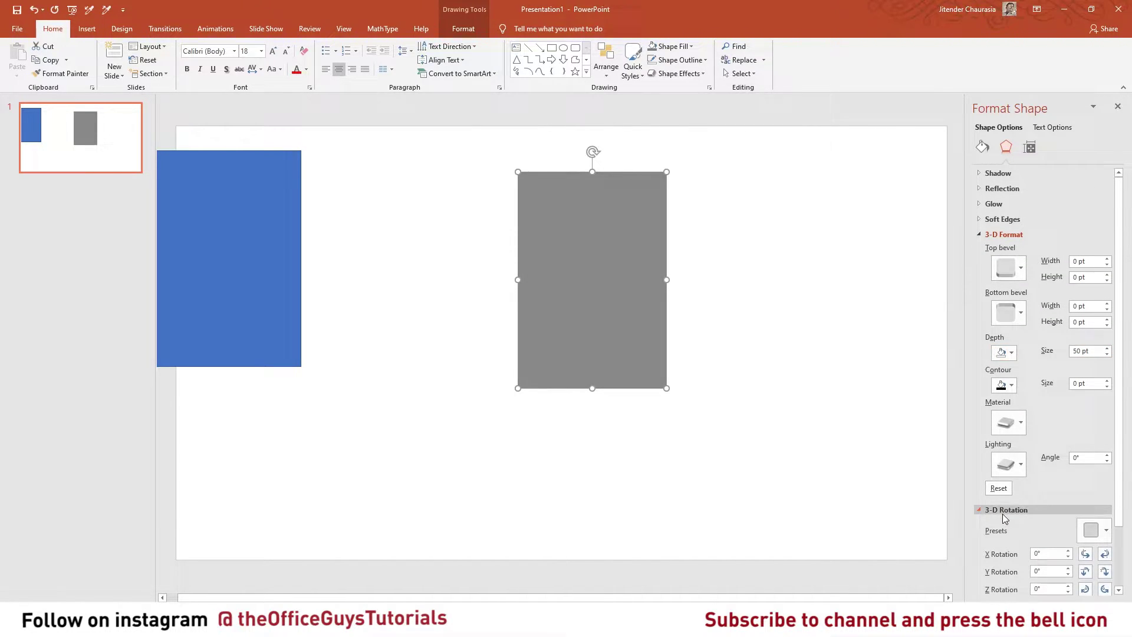
{"action": "left_click", "coordinate": [1094, 532]}
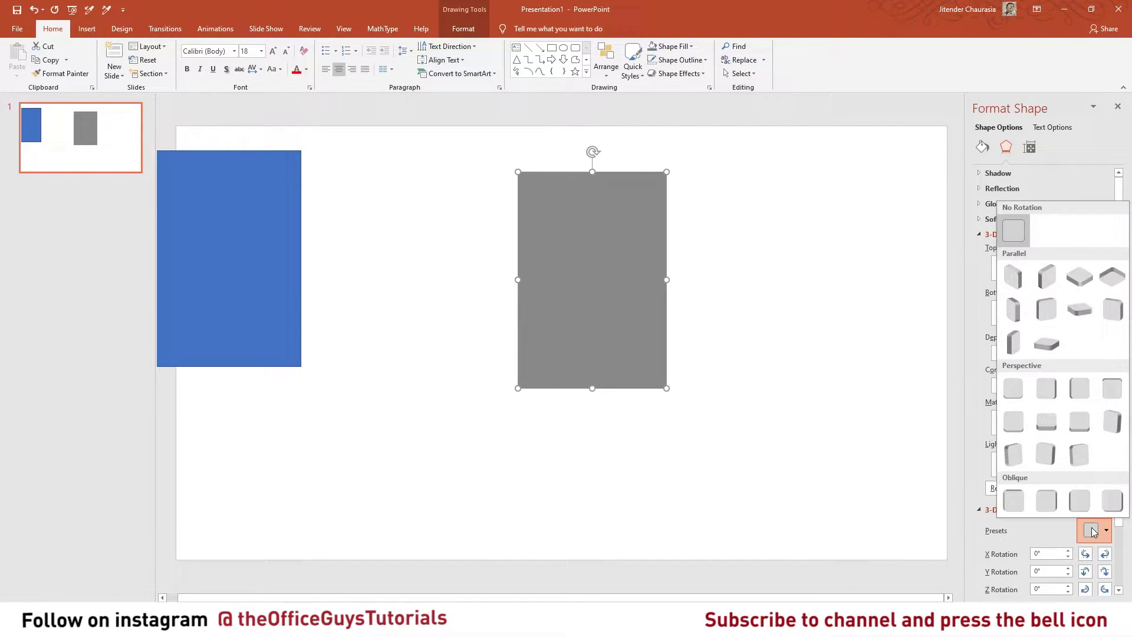
{"action": "left_click", "coordinate": [1081, 284]}
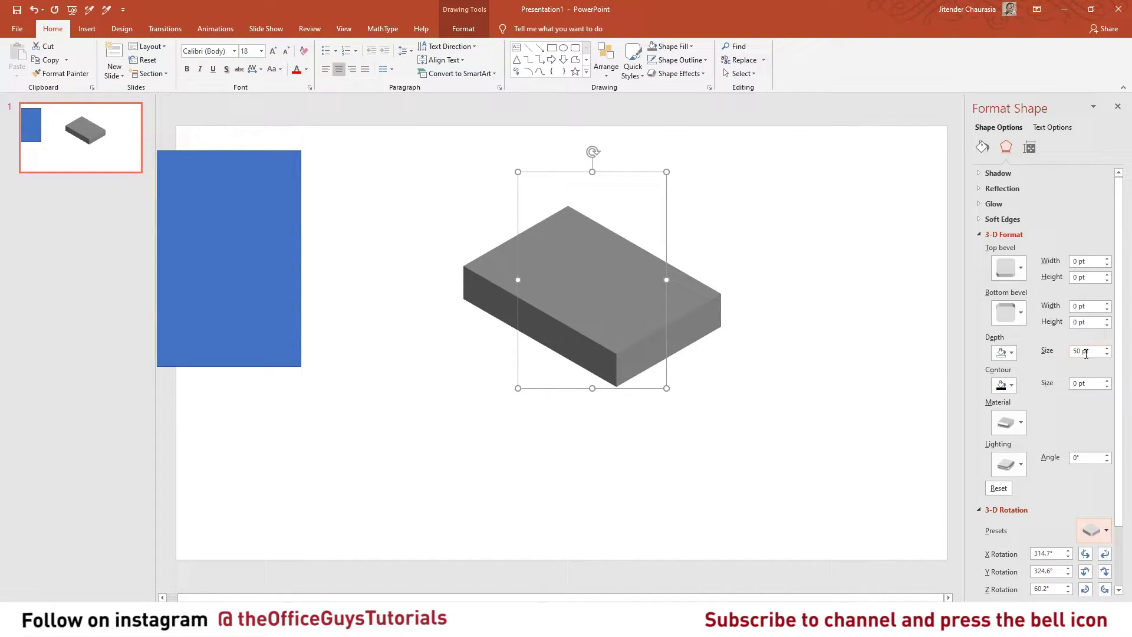
{"action": "left_click_drag", "start_coordinate": [1089, 352], "coordinate": [1069, 352]}
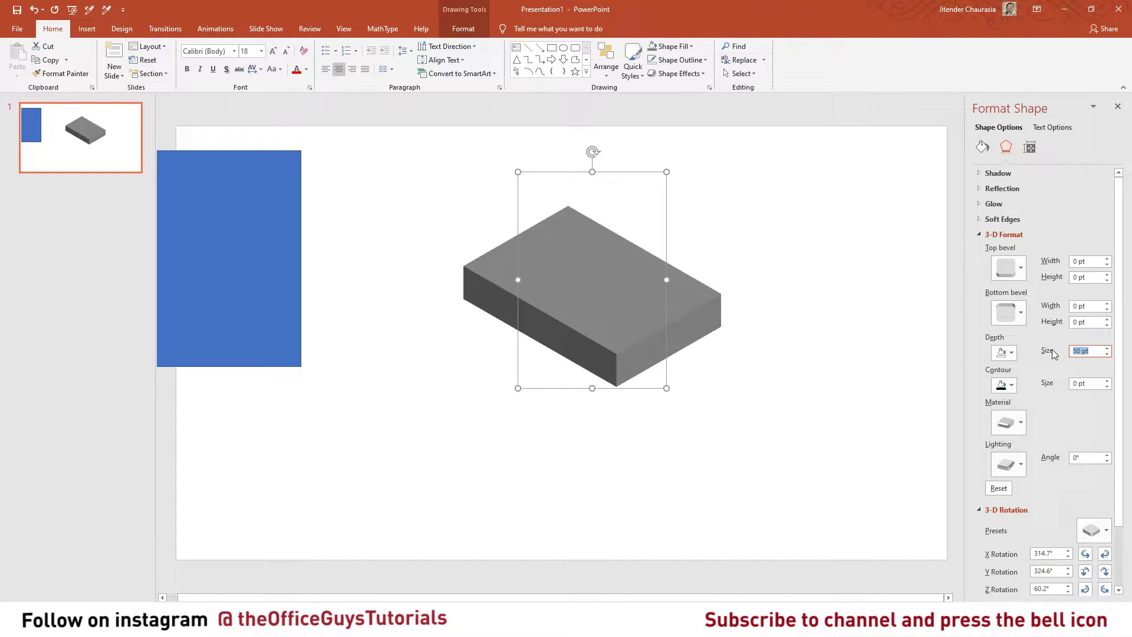
{"action": "type", "text": "20"}
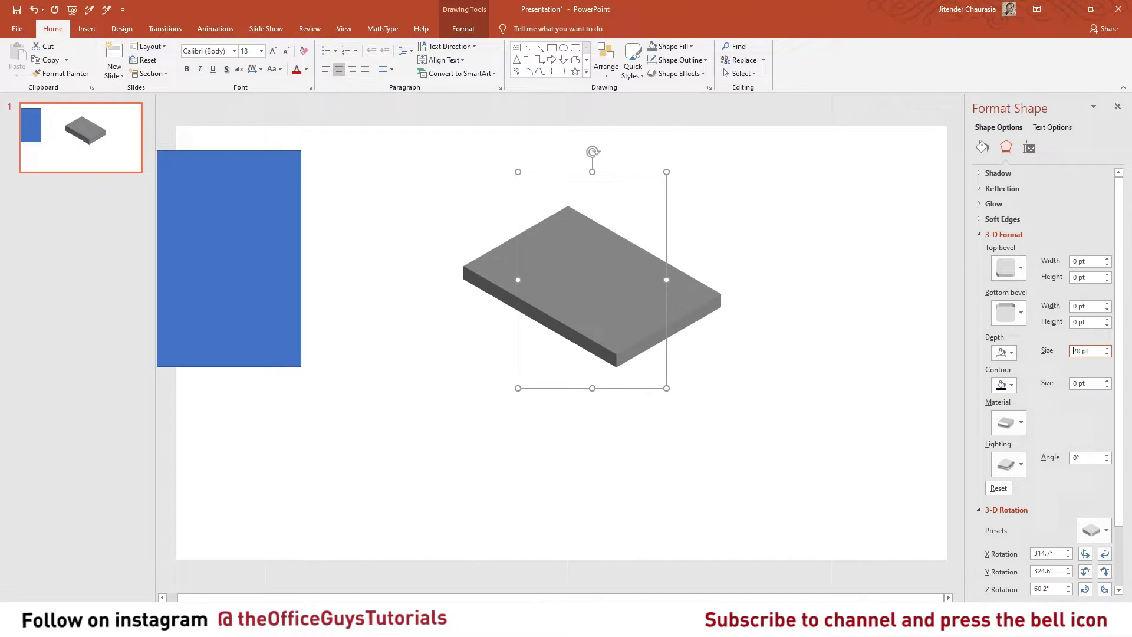
{"action": "left_click_drag", "start_coordinate": [1088, 351], "coordinate": [1071, 352]}
{"action": "type", "text": "5"}
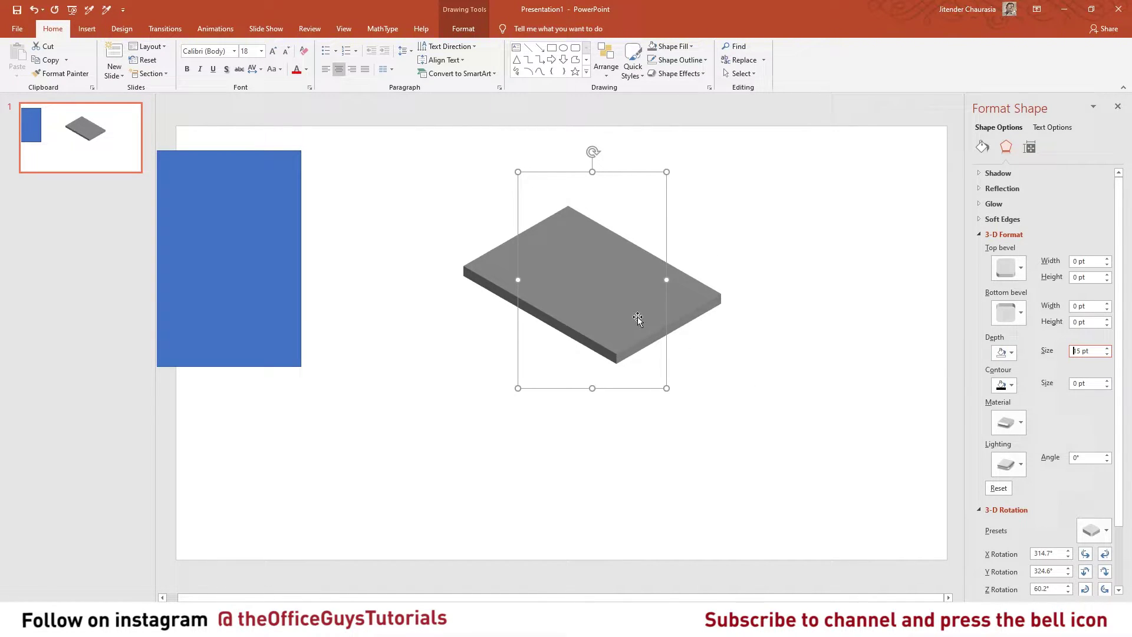
Step: Move the grey slab to the slide's upper right and nudge the blue rectangle right and down
{"action": "left_click_drag", "start_coordinate": [617, 298], "coordinate": [614, 366]}
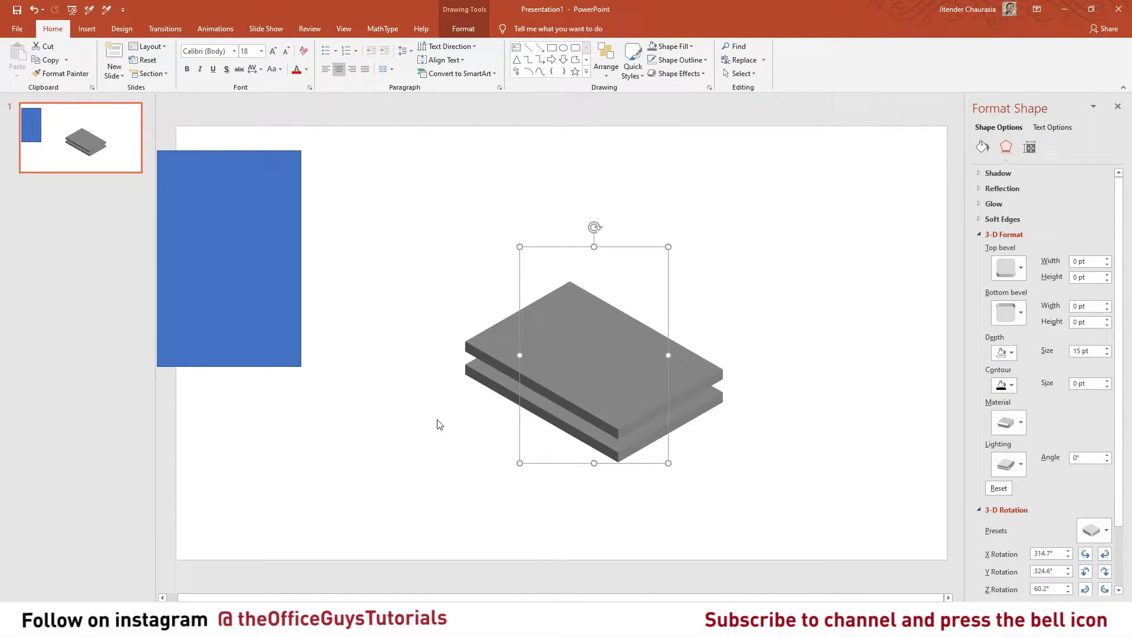
{"action": "left_click_drag", "start_coordinate": [419, 234], "coordinate": [741, 475]}
{"action": "left_click", "coordinate": [624, 387]}
{"action": "left_click_drag", "start_coordinate": [624, 387], "coordinate": [896, 236]}
{"action": "mouse_move", "coordinate": [221, 286]}
{"action": "left_mouse_down"}
{"action": "mouse_move", "coordinate": [353, 338]}
{"action": "mouse_move", "coordinate": [278, 284]}
{"action": "mouse_move", "coordinate": [257, 303]}
{"action": "mouse_move", "coordinate": [267, 302]}
{"action": "mouse_move", "coordinate": [260, 296]}
{"action": "left_mouse_up"}
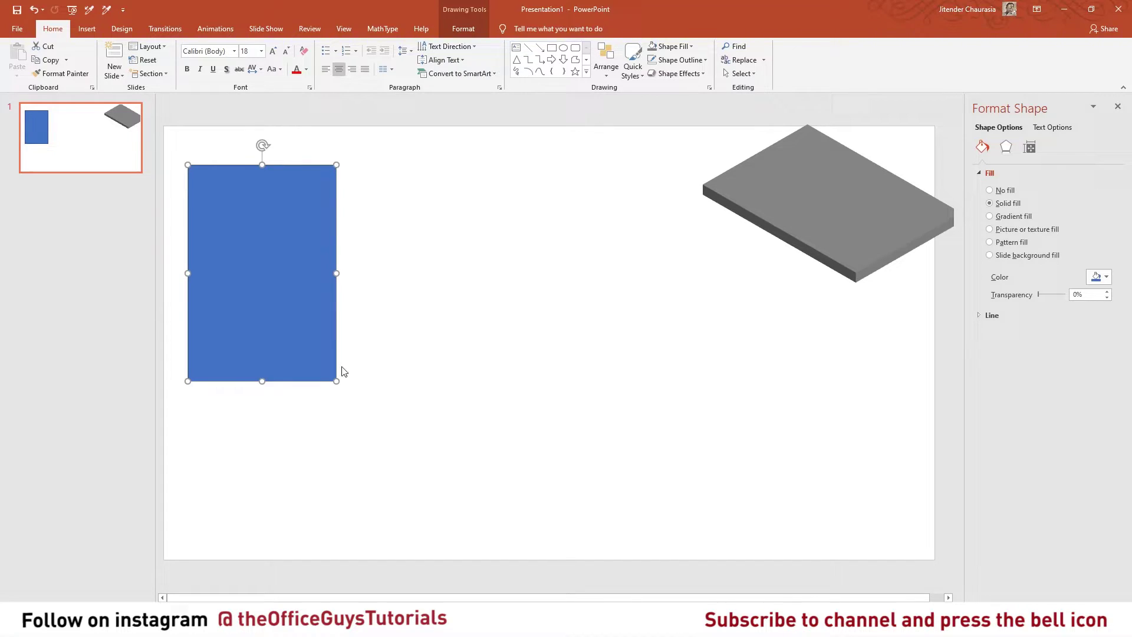
Step: Draw thin rectangle bars along the blue rectangle's top and left edges
{"action": "left_click", "coordinate": [344, 257]}
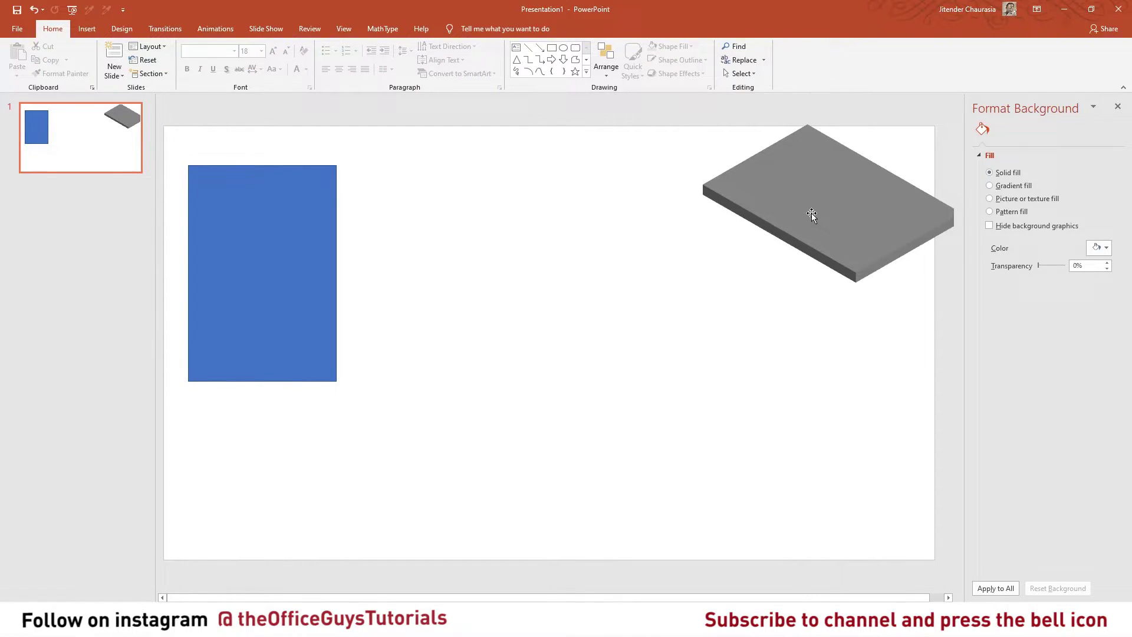
{"action": "left_click", "coordinate": [551, 47]}
{"action": "left_click_drag", "start_coordinate": [188, 166], "coordinate": [336, 172]}
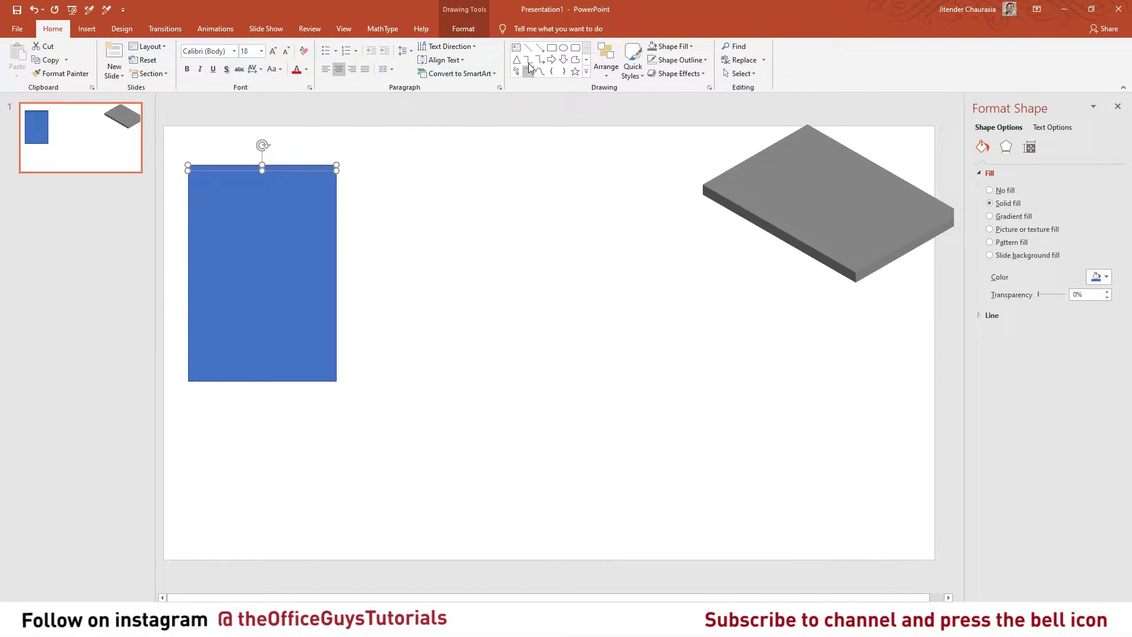
{"action": "left_click", "coordinate": [551, 47]}
{"action": "left_click_drag", "start_coordinate": [212, 290], "coordinate": [197, 381]}
Step: Move the big blue rectangle down-right away from the bars and select the vertical bar
{"action": "mouse_move", "coordinate": [265, 262]}
{"action": "left_mouse_down"}
{"action": "mouse_move", "coordinate": [545, 398]}
{"action": "mouse_move", "coordinate": [513, 419]}
{"action": "mouse_move", "coordinate": [522, 425]}
{"action": "left_mouse_up"}
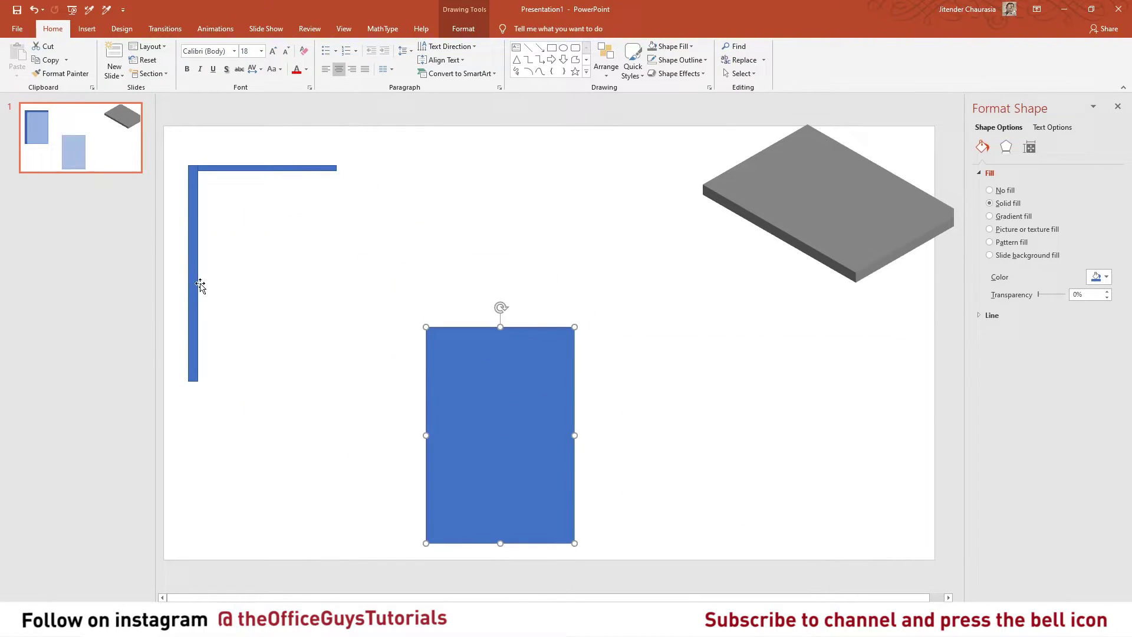
{"action": "left_click", "coordinate": [197, 276]}
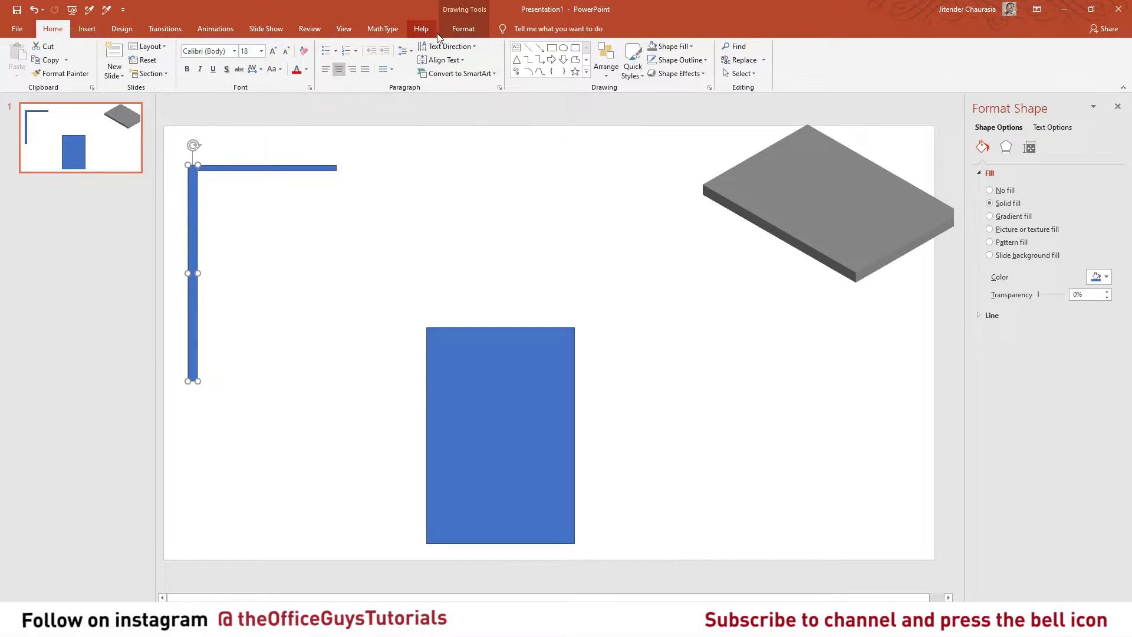
{"action": "left_click", "coordinate": [461, 30]}
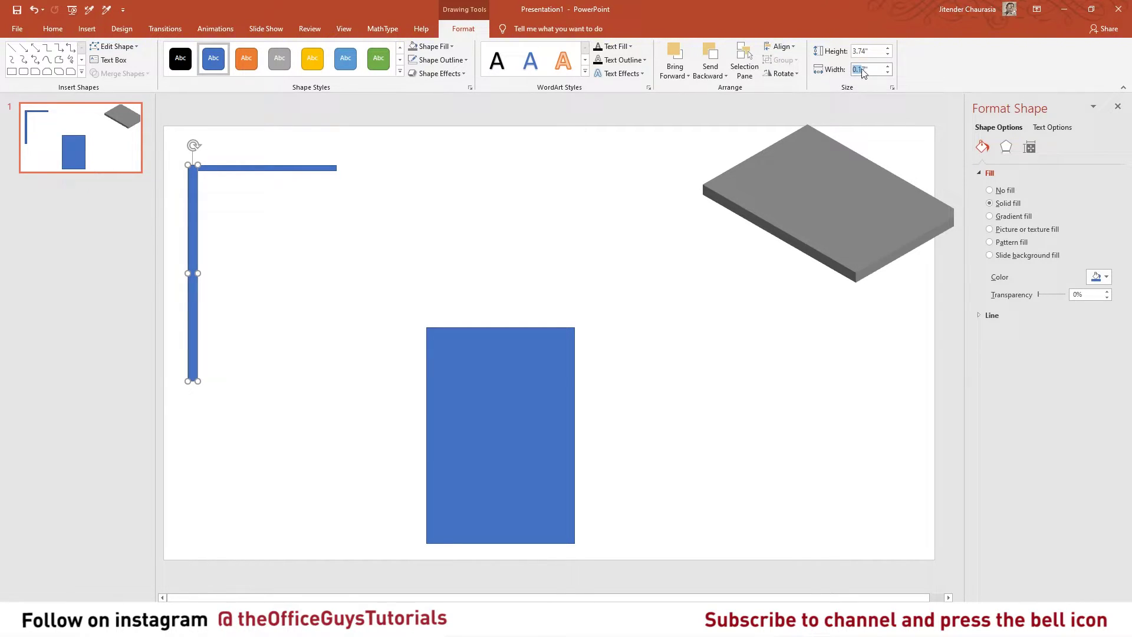
Step: Set the vertical bar's width to 0.09 inches
{"action": "left_click", "coordinate": [294, 169]}
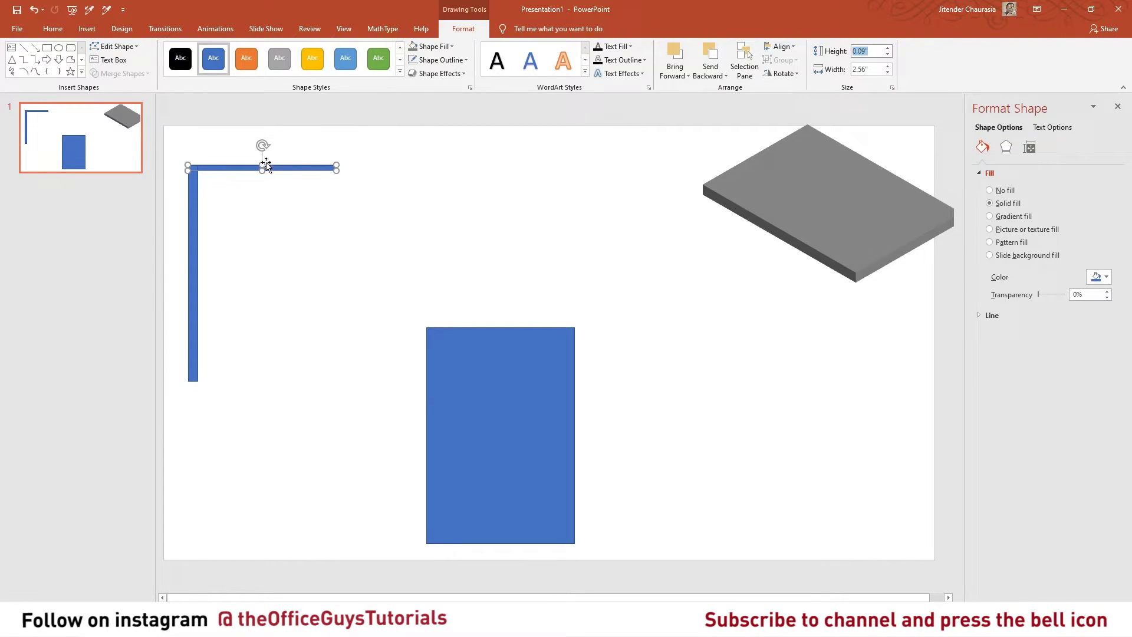
{"action": "left_click", "coordinate": [193, 230]}
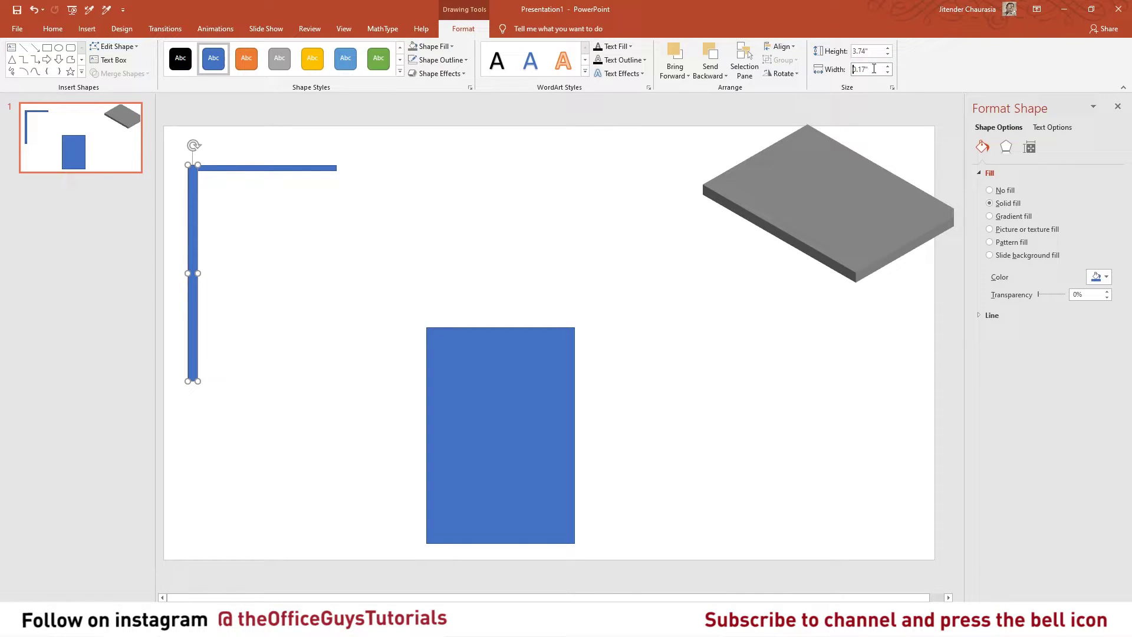
{"action": "key", "text": "Tab"}
{"action": "type", "text": "0.09"}
{"action": "key", "text": "Return"}
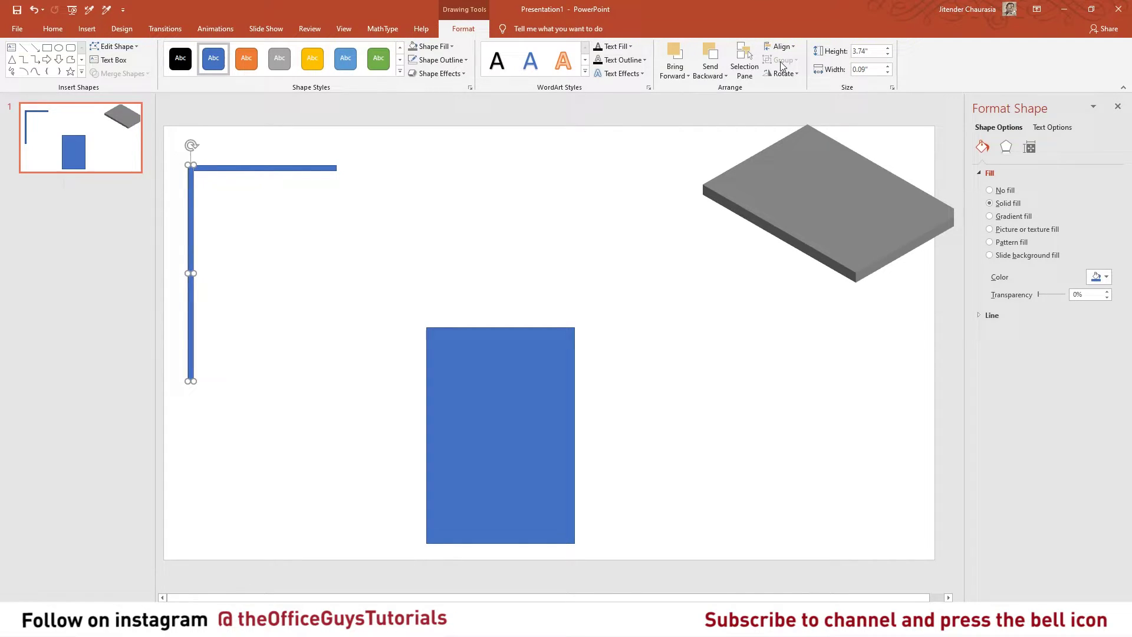
Step: Remove both bars' outlines and shift the vertical bar right under the horizontal bar
{"action": "left_click", "coordinate": [263, 168], "text": "shift"}
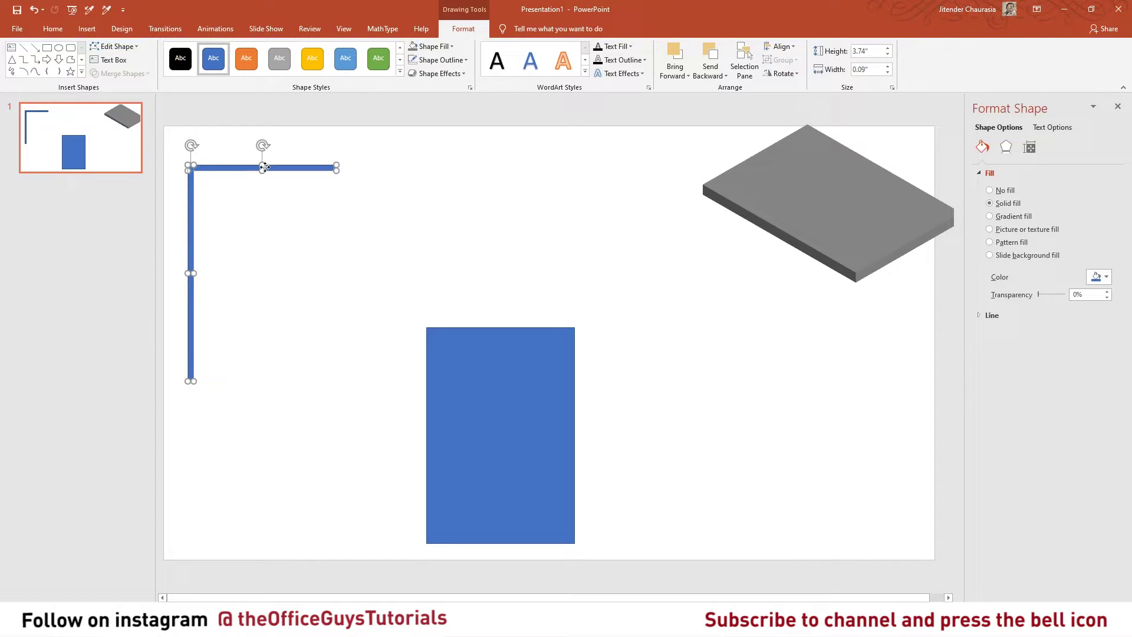
{"action": "left_click", "coordinate": [416, 62]}
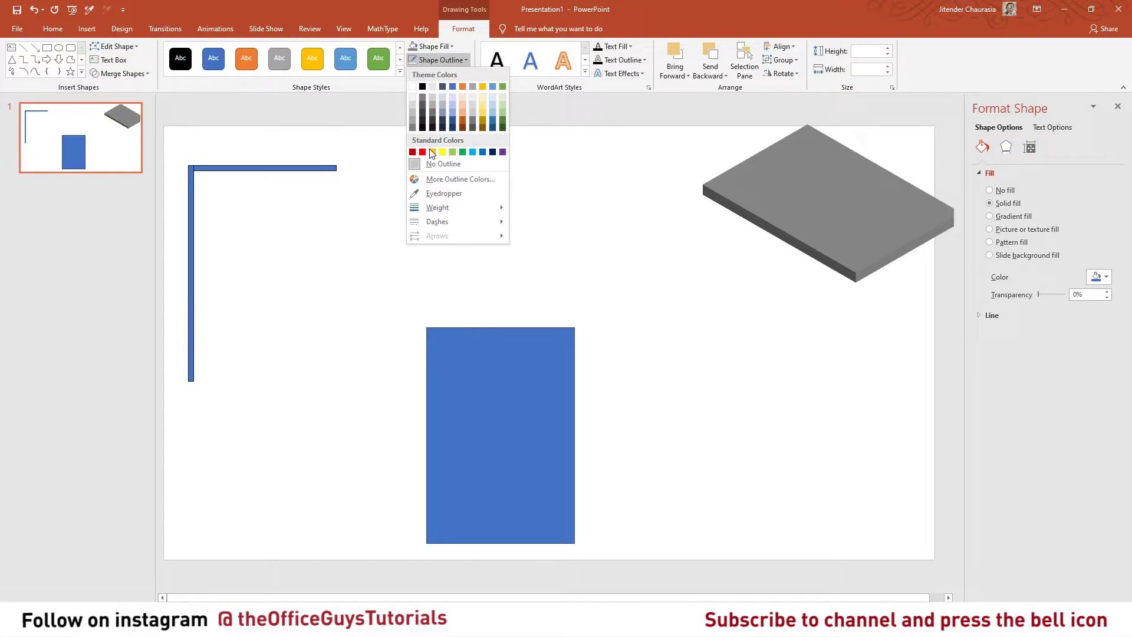
{"action": "left_click", "coordinate": [192, 237]}
{"action": "left_click_drag", "start_coordinate": [192, 237], "coordinate": [208, 239]}
Step: Lower the horizontal bar and duplicate it into evenly spaced copies with Ctrl+D
{"action": "left_click_drag", "start_coordinate": [240, 168], "coordinate": [234, 209]}
{"action": "key", "text": "ctrl+d"}
{"action": "key", "text": "ctrl+d"}
{"action": "key", "text": "ctrl+d"}
{"action": "key", "text": "ctrl+d"}
{"action": "key", "text": "ctrl+d"}
{"action": "key", "text": "ctrl+d"}
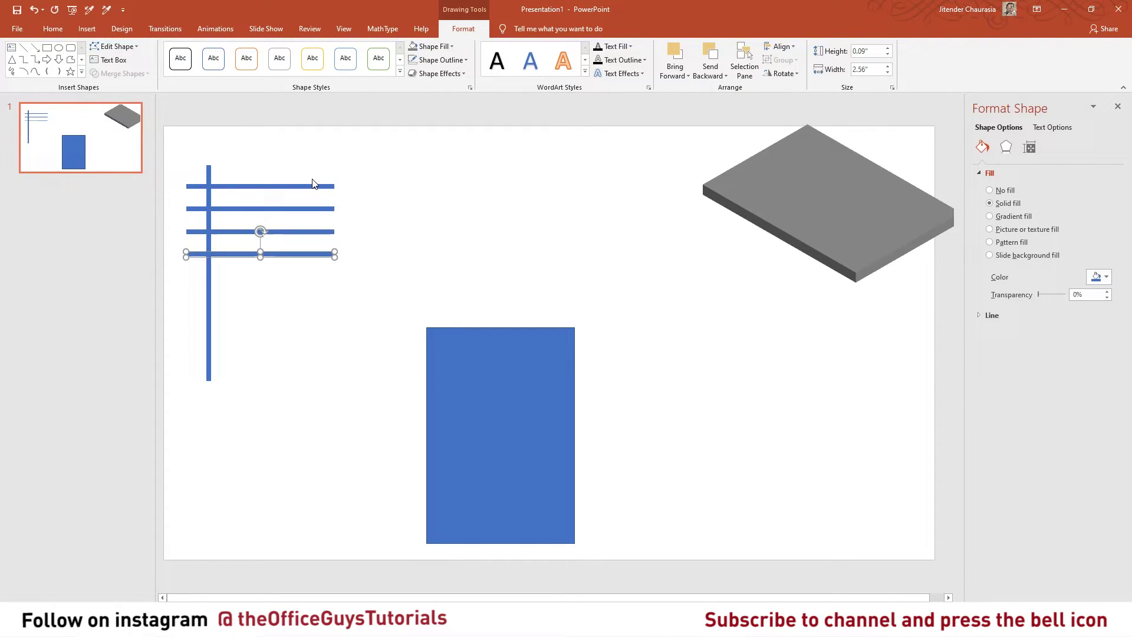
{"action": "key", "text": "ctrl+d"}
{"action": "key", "text": "ctrl+d"}
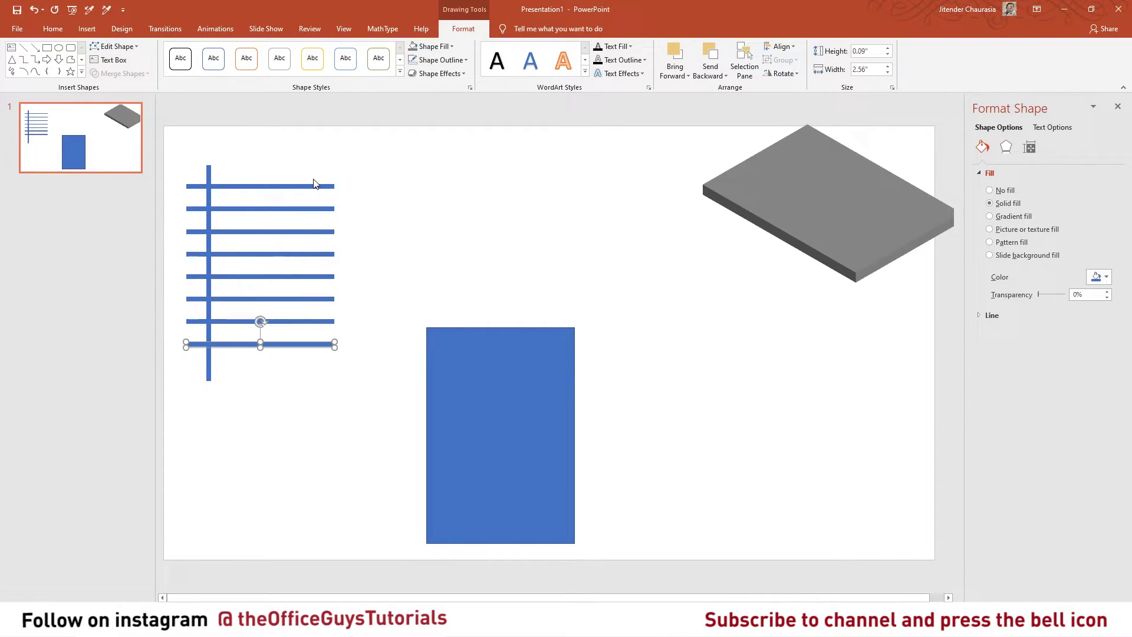
Step: Duplicate the vertical bar into five evenly spaced columns across the horizontal bars
{"action": "left_click", "coordinate": [210, 179]}
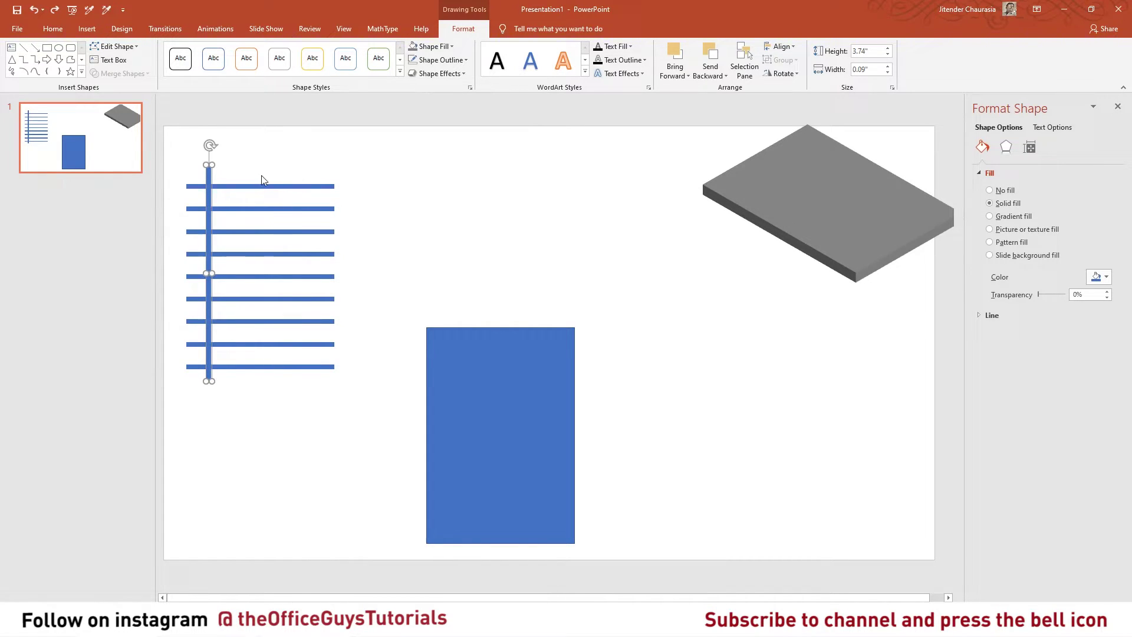
{"action": "key", "text": "ctrl+d"}
{"action": "left_click_drag", "start_coordinate": [217, 200], "coordinate": [233, 195]}
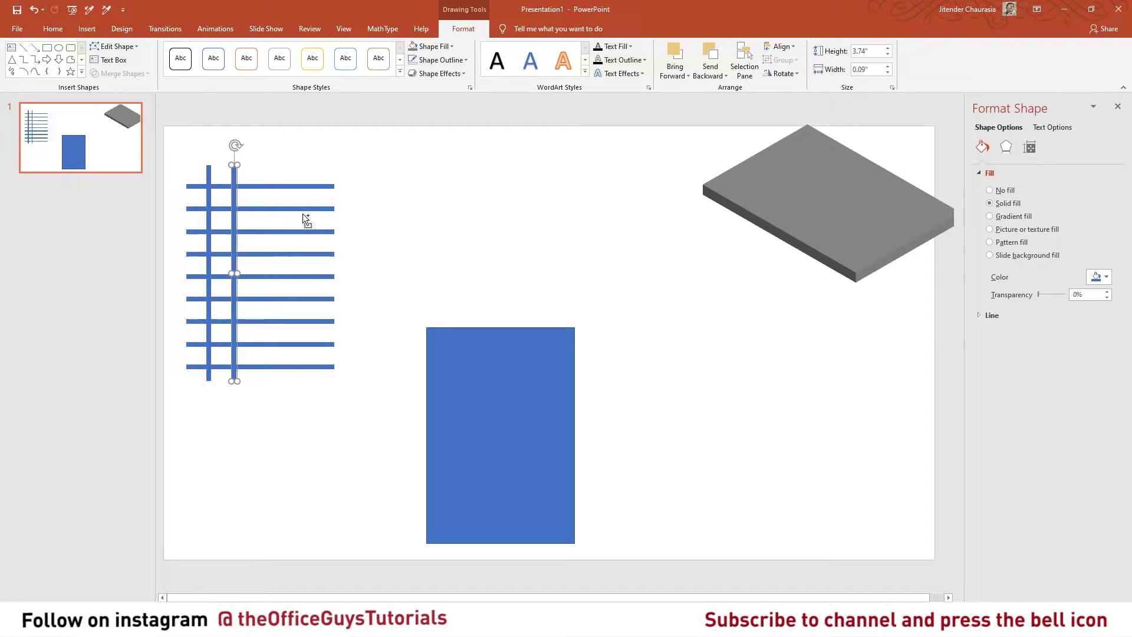
{"action": "key", "text": "ctrl+d"}
{"action": "key", "text": "ctrl+d"}
{"action": "key", "text": "ctrl+d"}
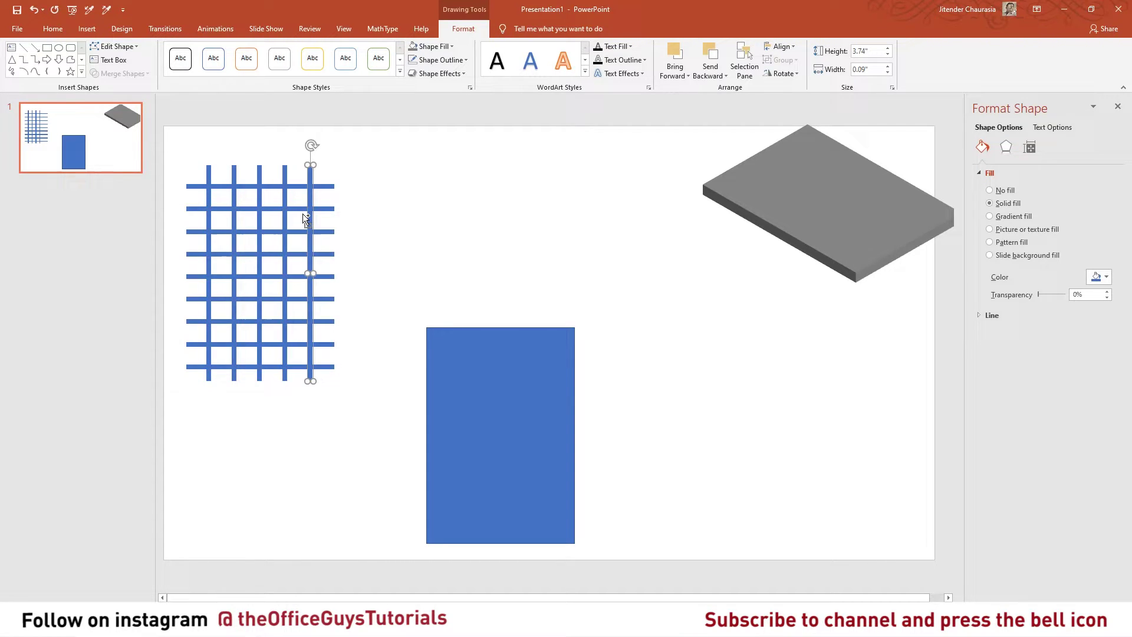
{"action": "left_click", "coordinate": [368, 224]}
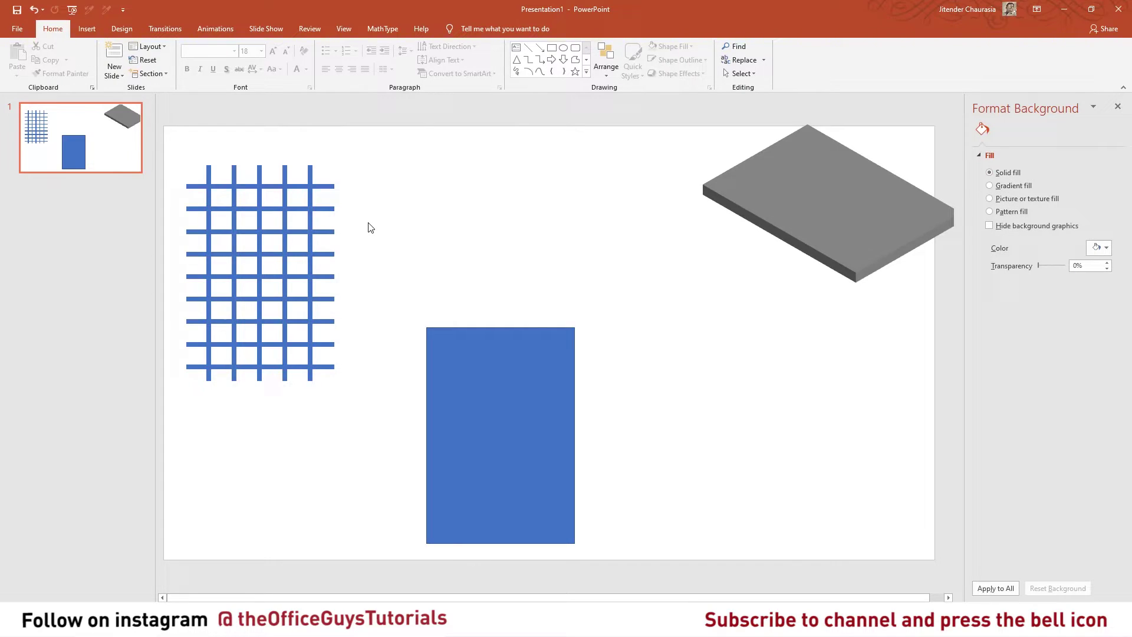
Step: Select all bars, Union them with Merge Shapes, and nudge the grid slightly
{"action": "left_click_drag", "start_coordinate": [363, 164], "coordinate": [162, 466]}
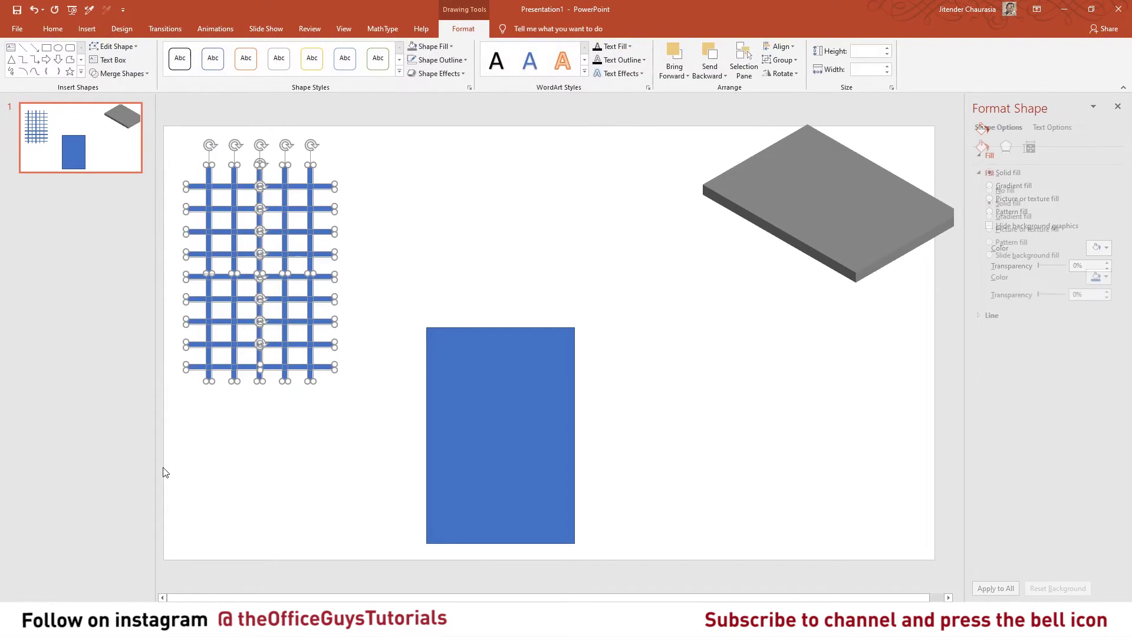
{"action": "left_click", "coordinate": [119, 74]}
{"action": "left_click", "coordinate": [122, 89]}
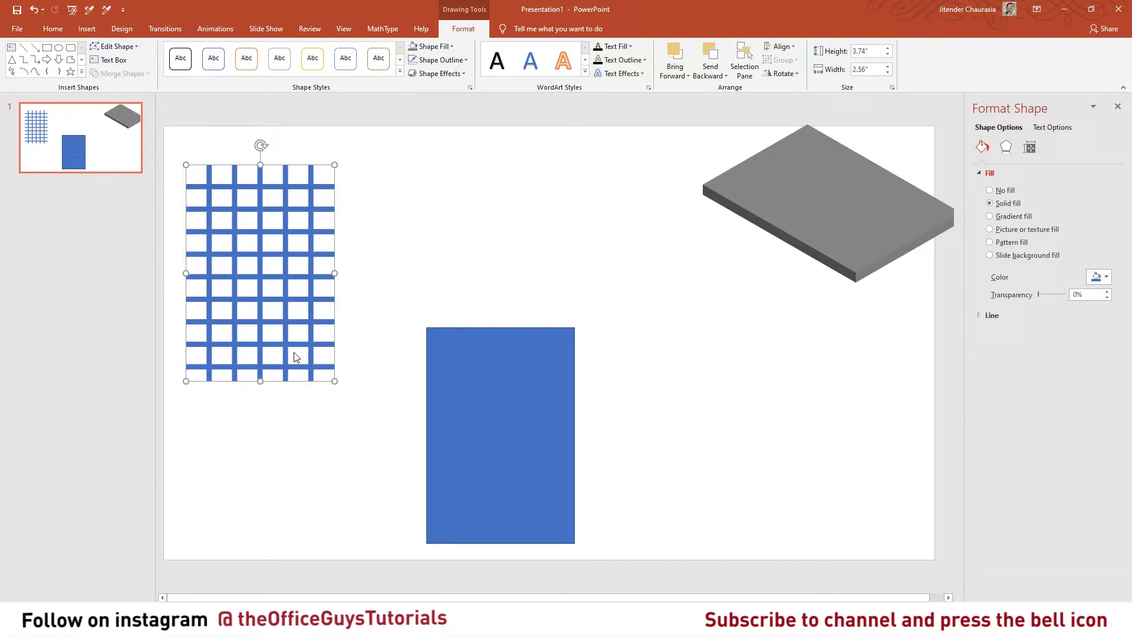
{"action": "left_click", "coordinate": [299, 410]}
{"action": "mouse_move", "coordinate": [283, 349]}
{"action": "left_mouse_down"}
{"action": "mouse_move", "coordinate": [303, 367]}
{"action": "mouse_move", "coordinate": [296, 340]}
{"action": "left_mouse_up"}
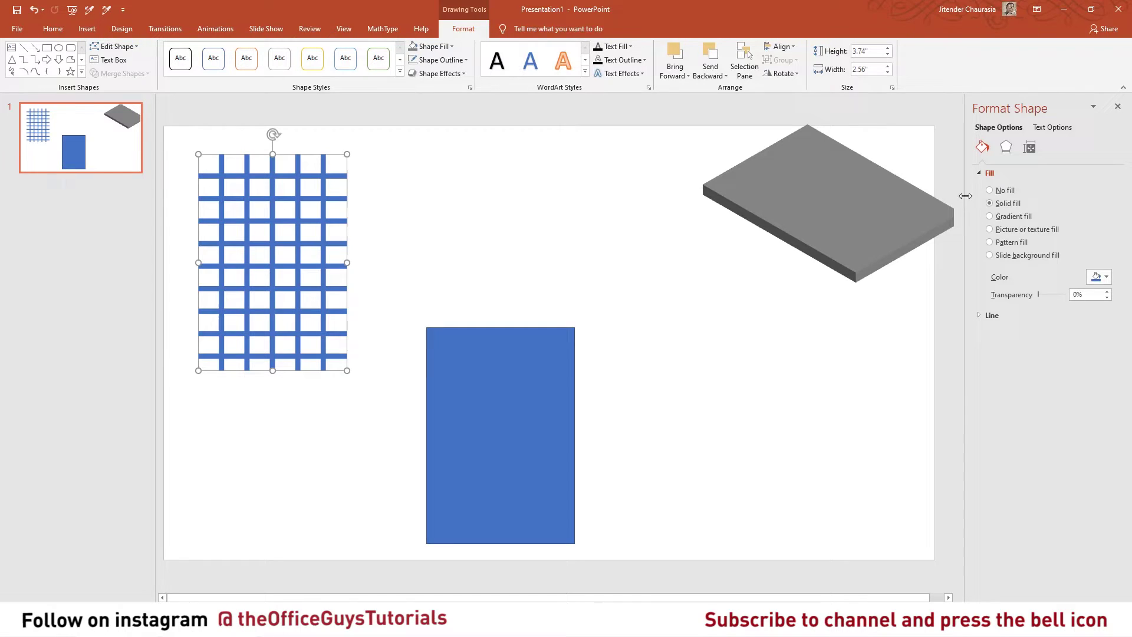
Step: Apply an isometric 3-D rotation preset to the merged grid
{"action": "left_click", "coordinate": [1007, 149]}
{"action": "left_click", "coordinate": [1094, 529]}
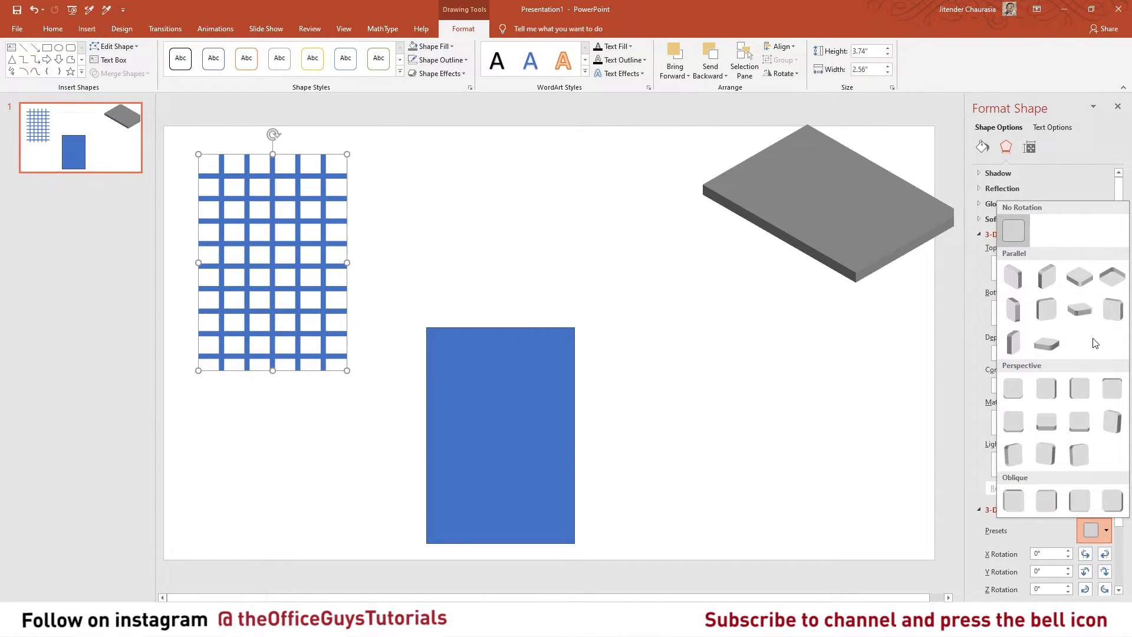
{"action": "key", "text": "Escape"}
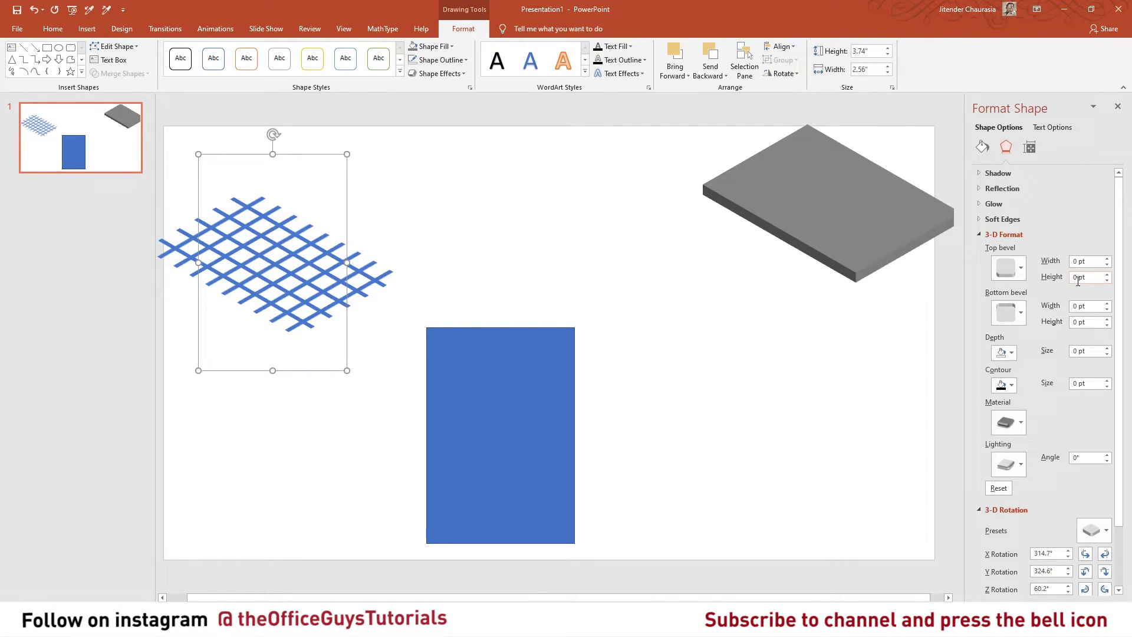
{"action": "left_click", "coordinate": [1094, 529]}
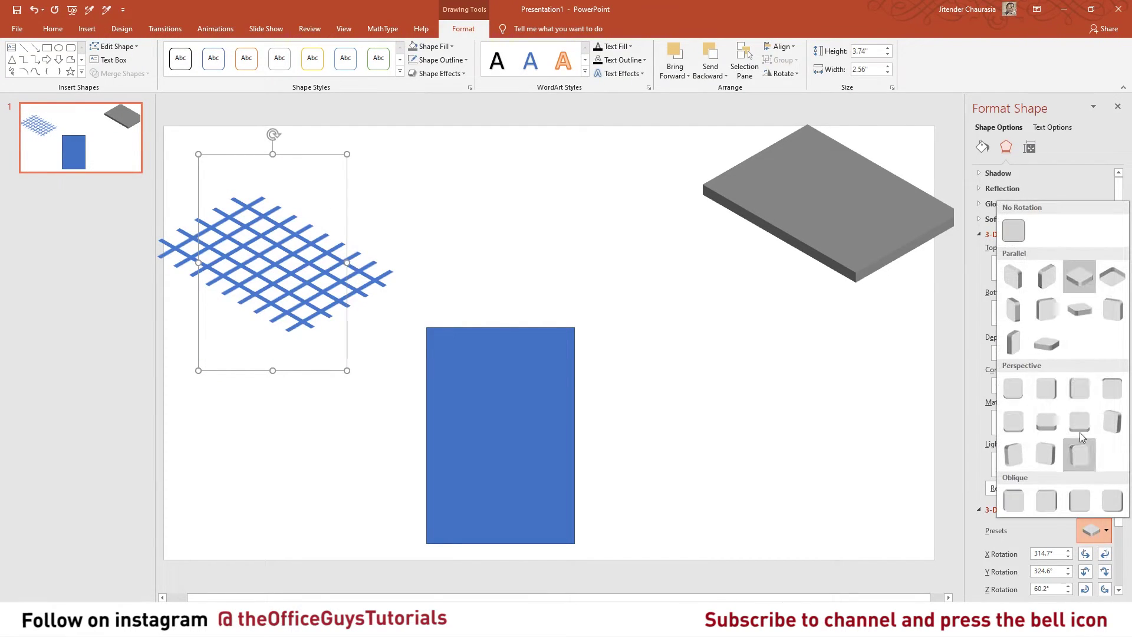
{"action": "left_click", "coordinate": [1080, 281]}
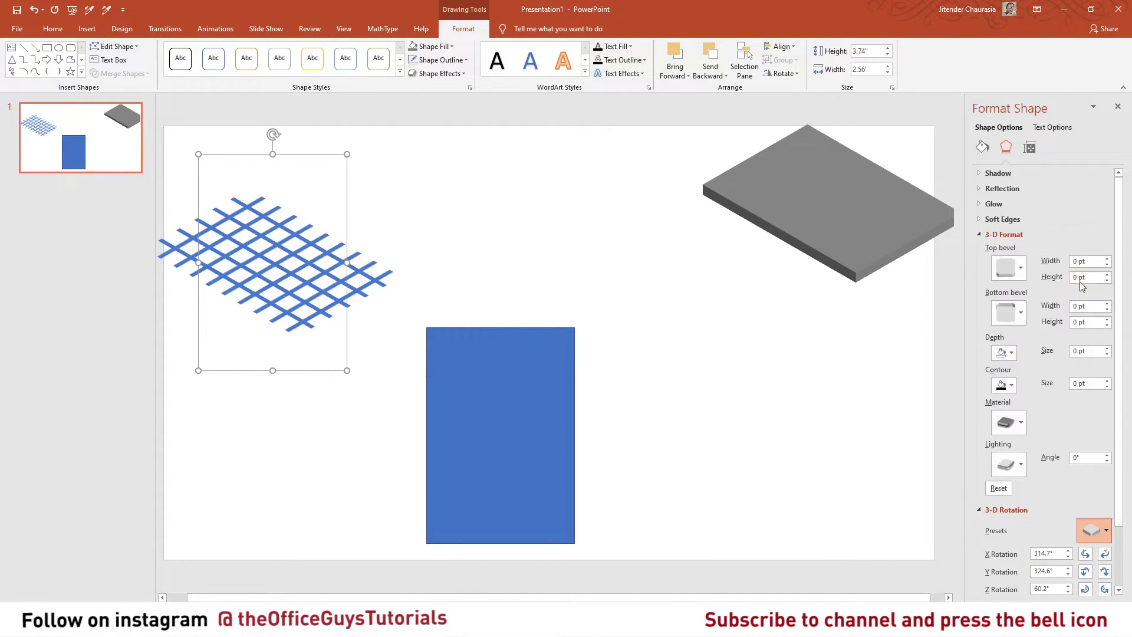
Step: Extrude the grid to a 25 pt depth and bring up its fill colours
{"action": "left_click", "coordinate": [1091, 351]}
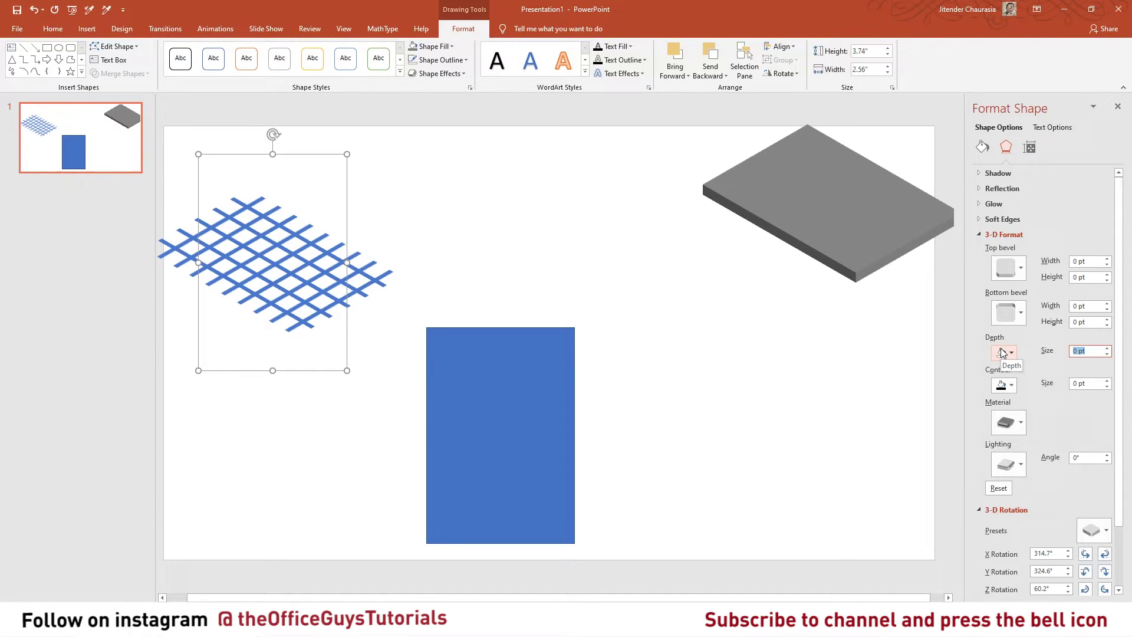
{"action": "type", "text": "25"}
{"action": "key", "text": "Return"}
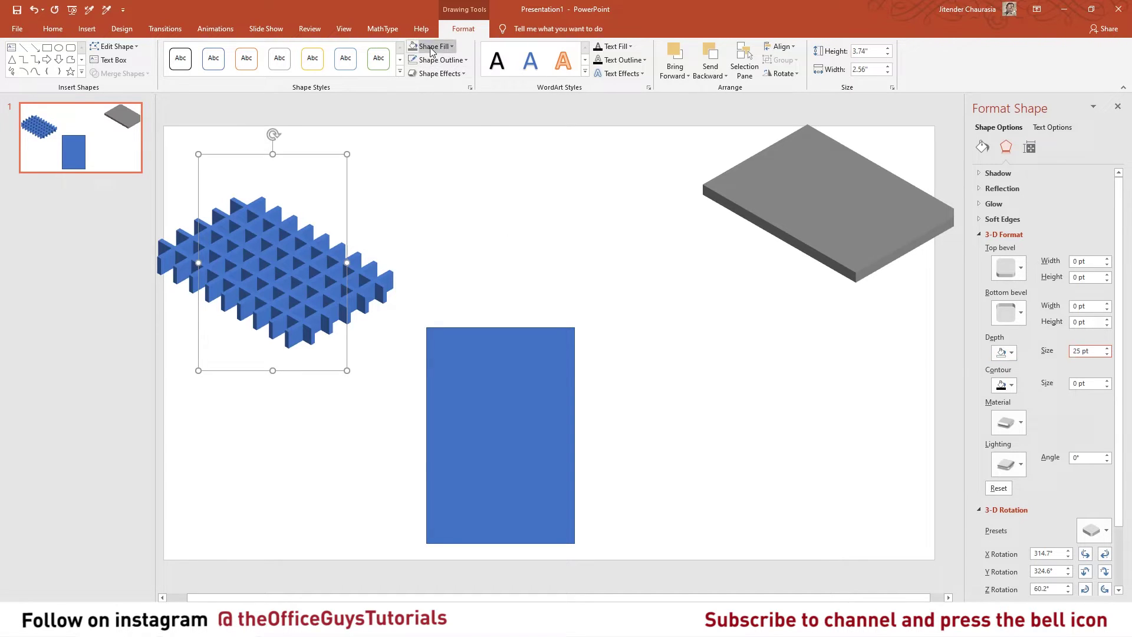
{"action": "left_click", "coordinate": [445, 46]}
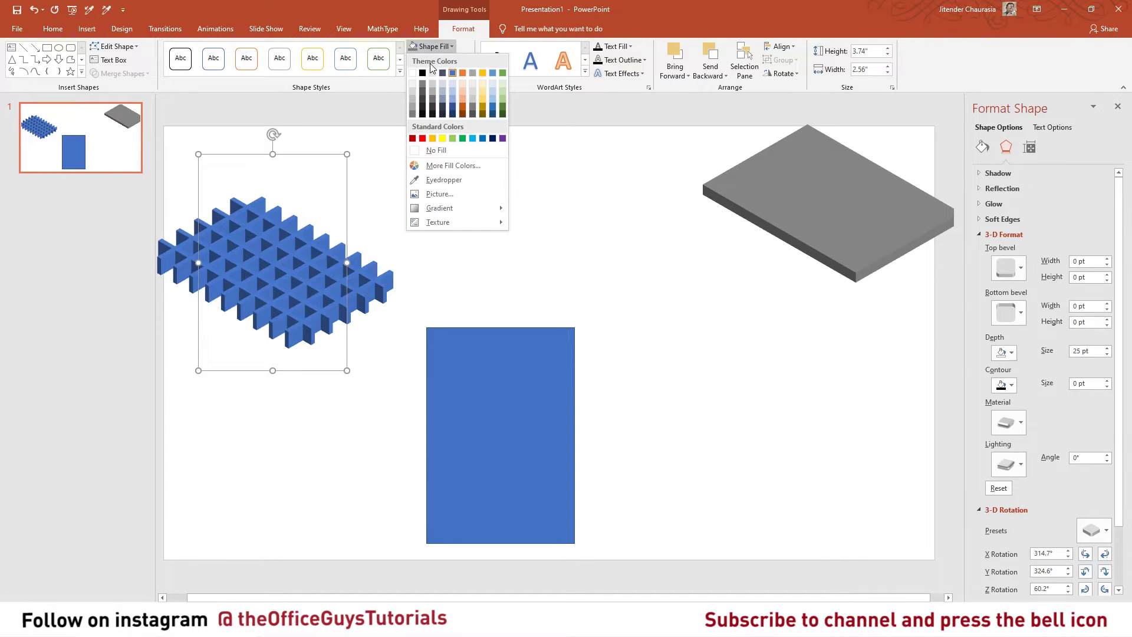
Step: Colour the grid dark orange, park the blue rectangle right, and send the lower slab to back mid-slide
{"action": "left_click", "coordinate": [463, 108]}
{"action": "left_click_drag", "start_coordinate": [522, 414], "coordinate": [978, 419]}
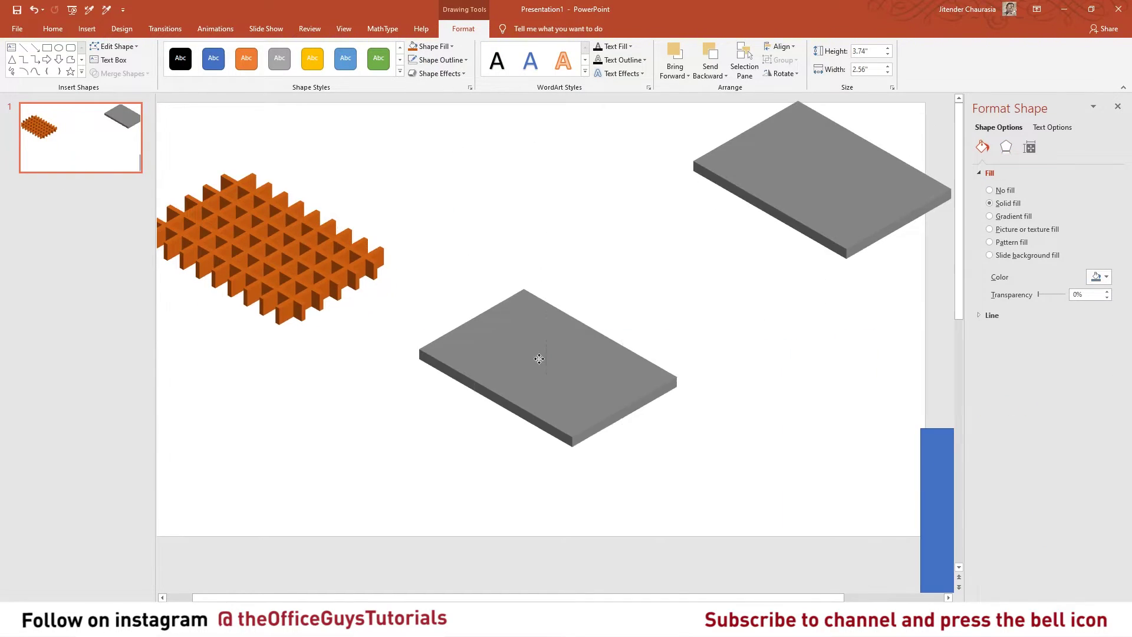
{"action": "left_click_drag", "start_coordinate": [538, 356], "coordinate": [538, 373]}
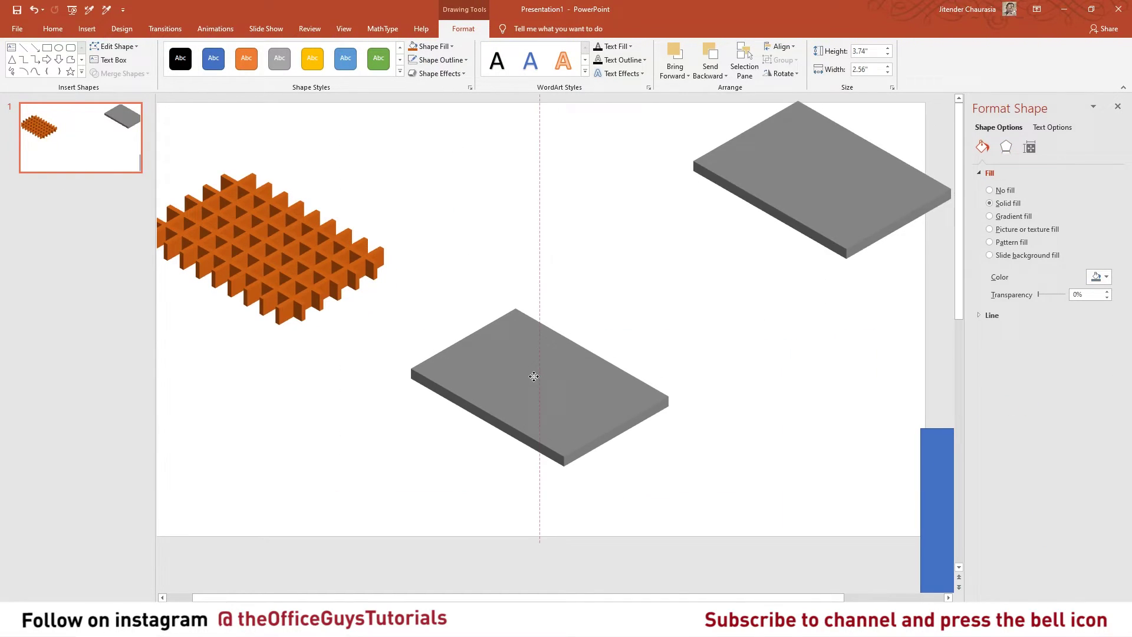
{"action": "left_click", "coordinate": [392, 351]}
{"action": "left_click", "coordinate": [513, 400]}
{"action": "right_click", "coordinate": [514, 395]}
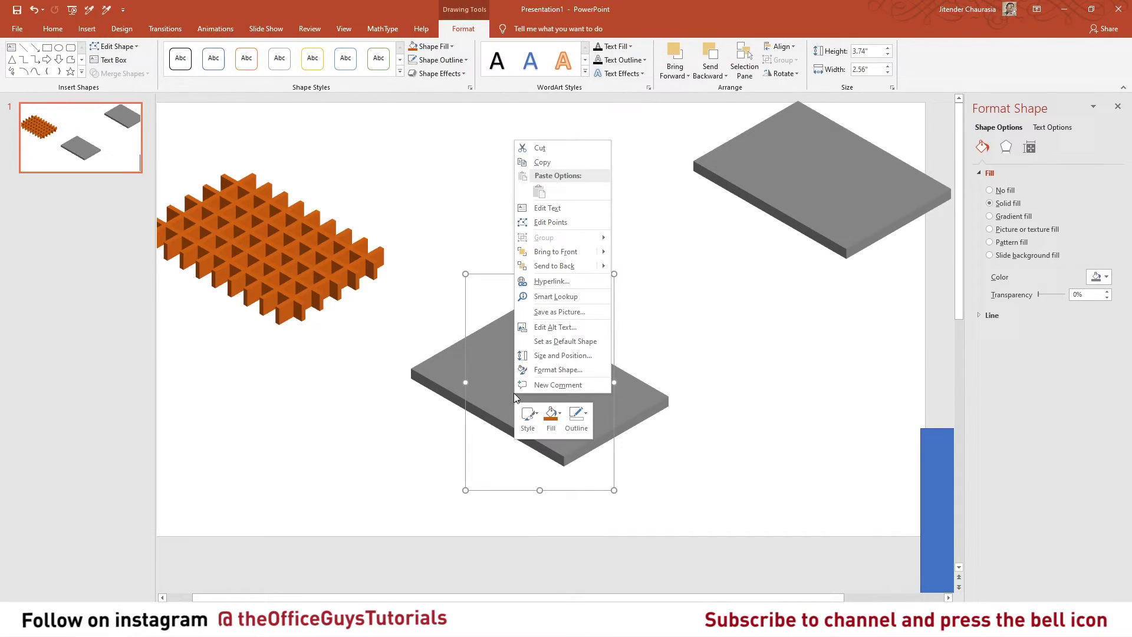
{"action": "left_click", "coordinate": [560, 265]}
Step: Set the orange grid onto the lower grey slab and align it
{"action": "left_click", "coordinate": [463, 253]}
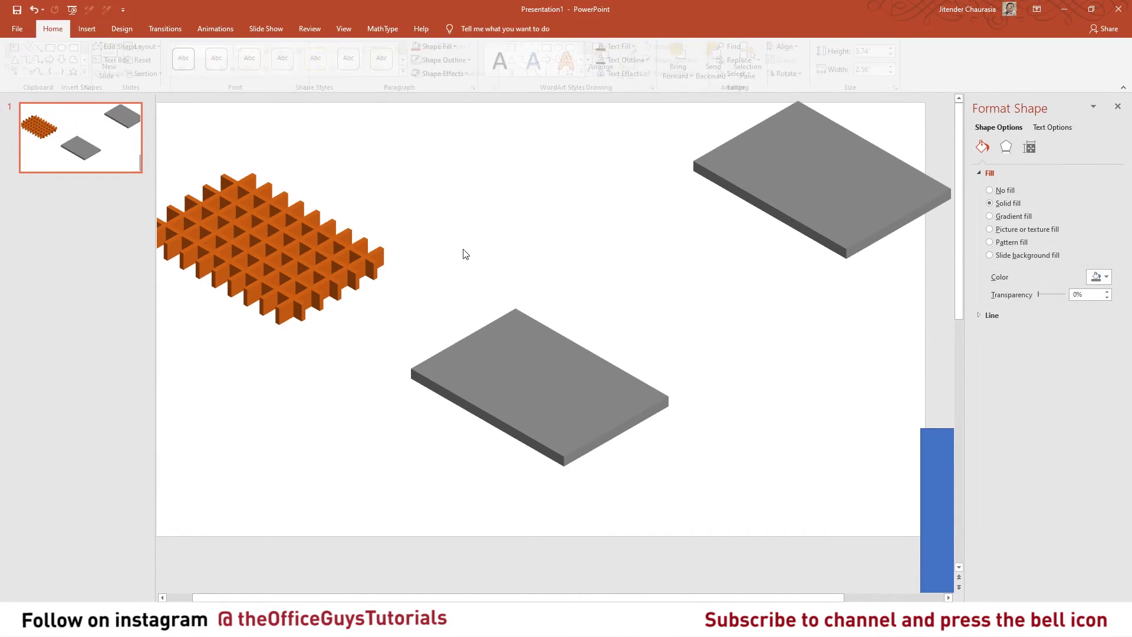
{"action": "left_click", "coordinate": [299, 262]}
{"action": "left_click_drag", "start_coordinate": [298, 257], "coordinate": [554, 372]}
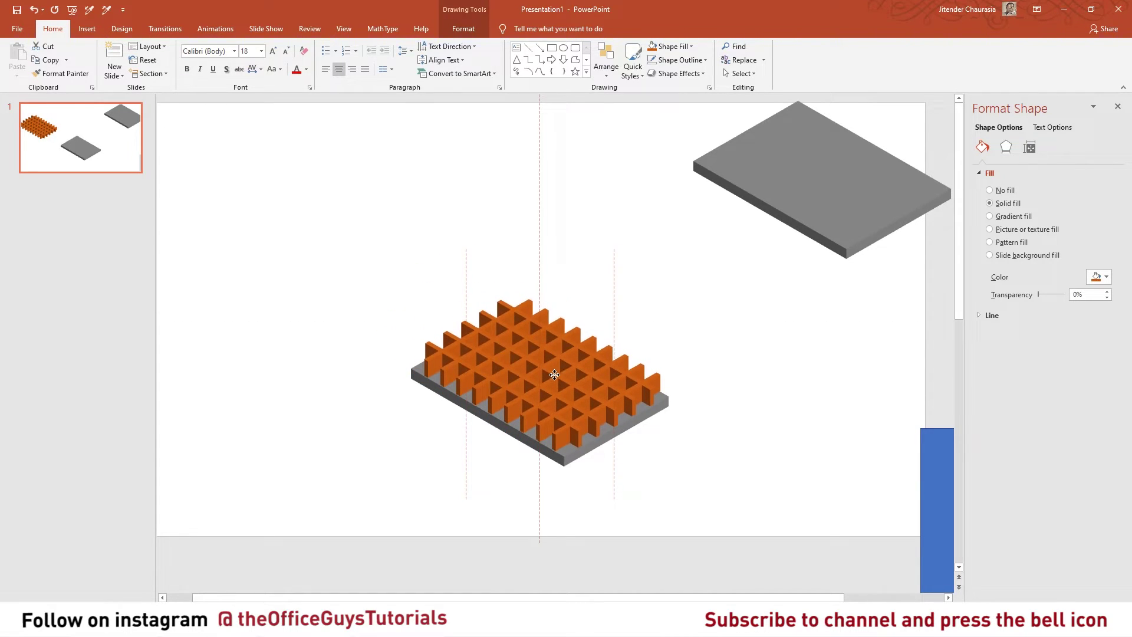
{"action": "left_click_drag", "start_coordinate": [555, 374], "coordinate": [556, 376]}
{"action": "left_click", "coordinate": [392, 217]}
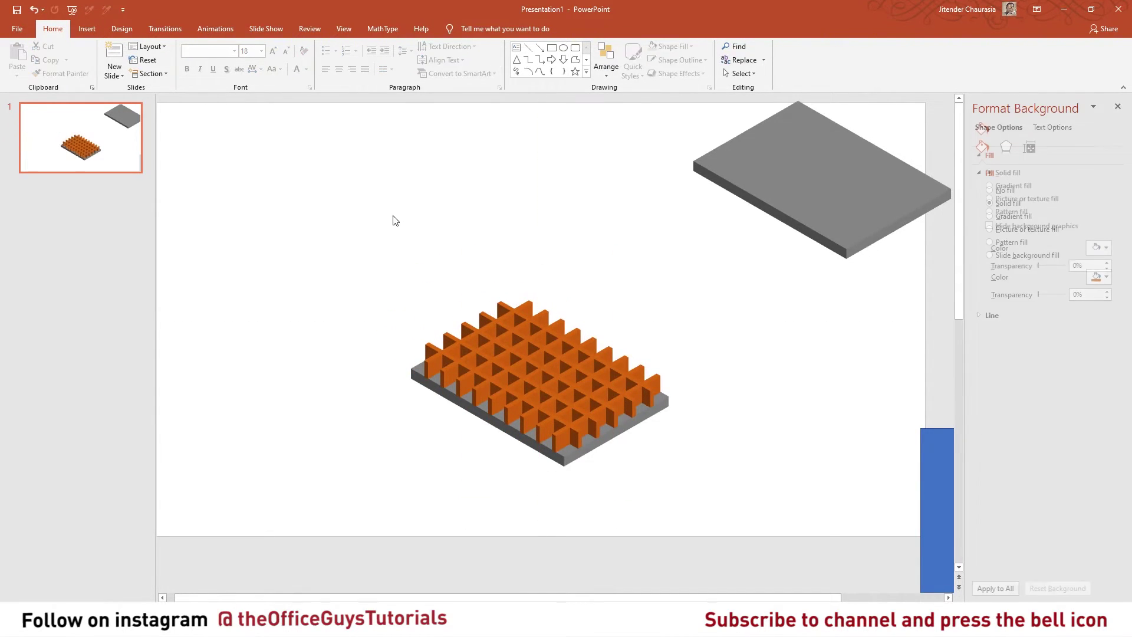
Step: Bring the upper grey slab to front and lower it onto the orange grid
{"action": "left_click", "coordinate": [772, 190]}
{"action": "left_click_drag", "start_coordinate": [772, 190], "coordinate": [499, 345]}
{"action": "right_click", "coordinate": [531, 269]}
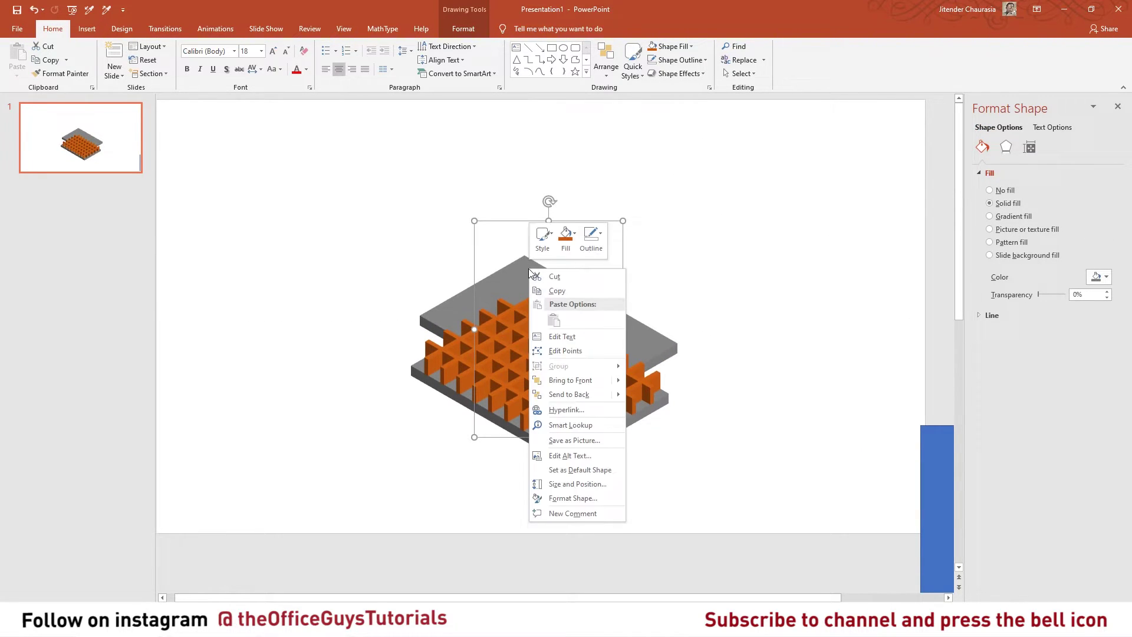
{"action": "left_click", "coordinate": [545, 381]}
{"action": "left_click", "coordinate": [714, 292]}
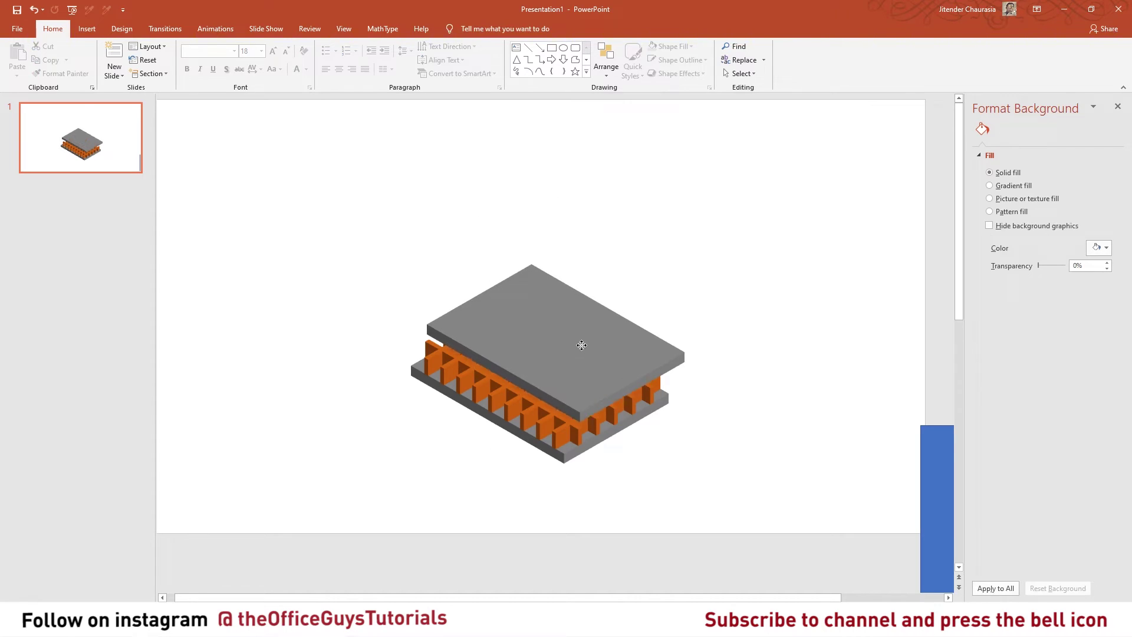
{"action": "left_click_drag", "start_coordinate": [578, 343], "coordinate": [578, 354]}
{"action": "left_click", "coordinate": [702, 276]}
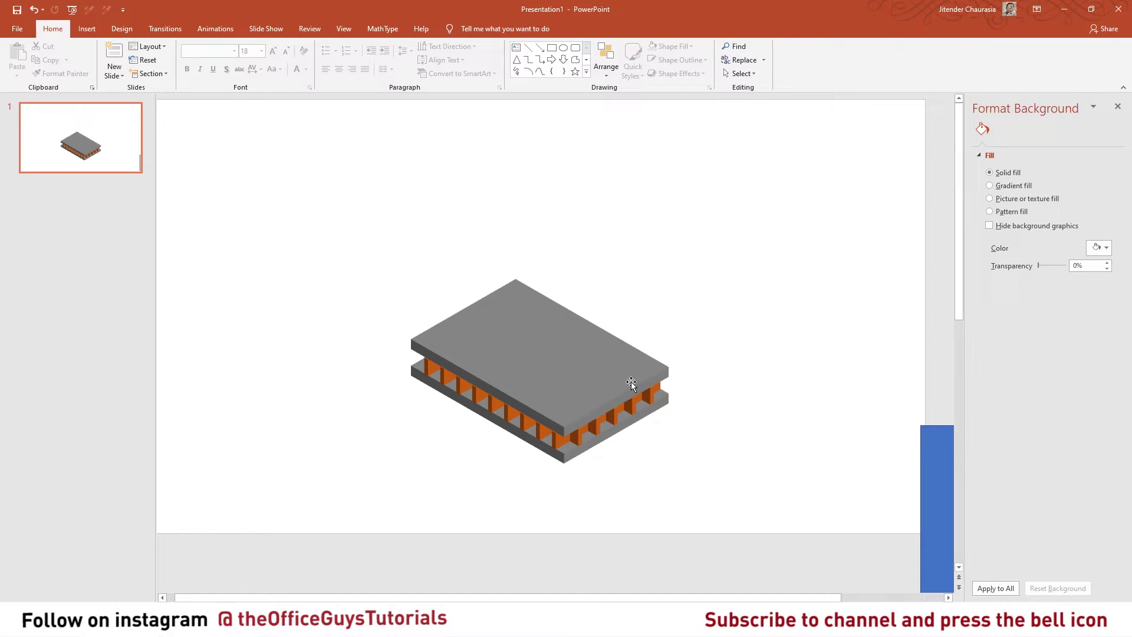
Step: Move the grey top plate aside and bring the blue rectangle onto the slide's top right
{"action": "left_click", "coordinate": [586, 357]}
{"action": "mouse_move", "coordinate": [587, 357]}
{"action": "left_mouse_down"}
{"action": "mouse_move", "coordinate": [796, 260]}
{"action": "mouse_move", "coordinate": [813, 228]}
{"action": "mouse_move", "coordinate": [775, 243]}
{"action": "mouse_move", "coordinate": [387, 222]}
{"action": "mouse_move", "coordinate": [234, 179]}
{"action": "mouse_move", "coordinate": [366, 250]}
{"action": "mouse_move", "coordinate": [528, 314]}
{"action": "mouse_move", "coordinate": [195, 184]}
{"action": "left_mouse_up"}
{"action": "left_click", "coordinate": [933, 454]}
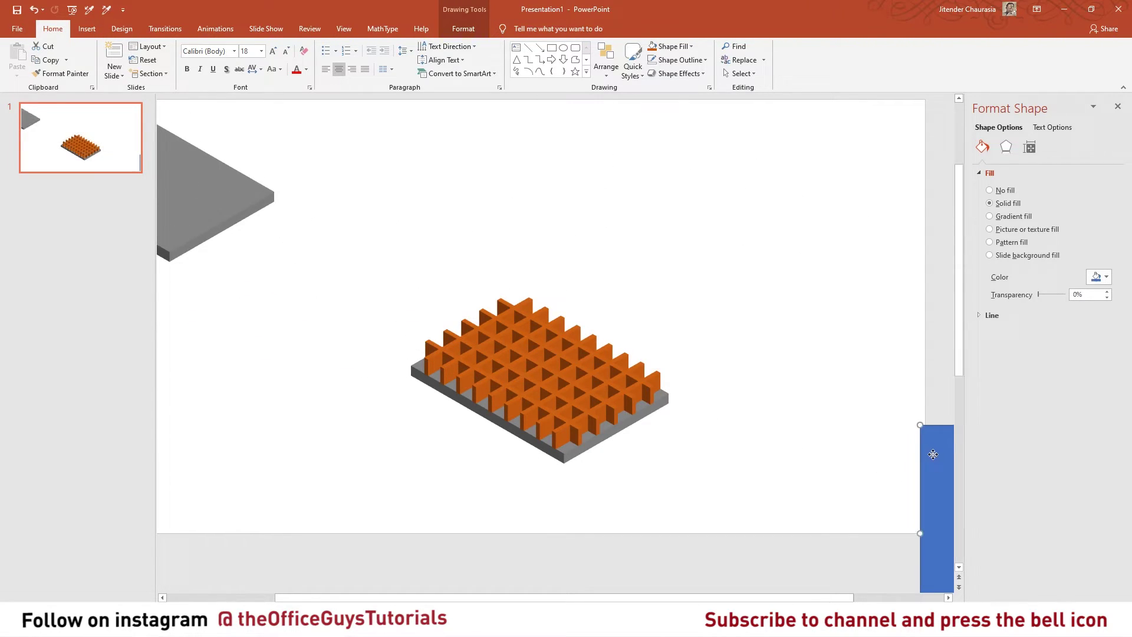
{"action": "left_click_drag", "start_coordinate": [932, 454], "coordinate": [754, 158]}
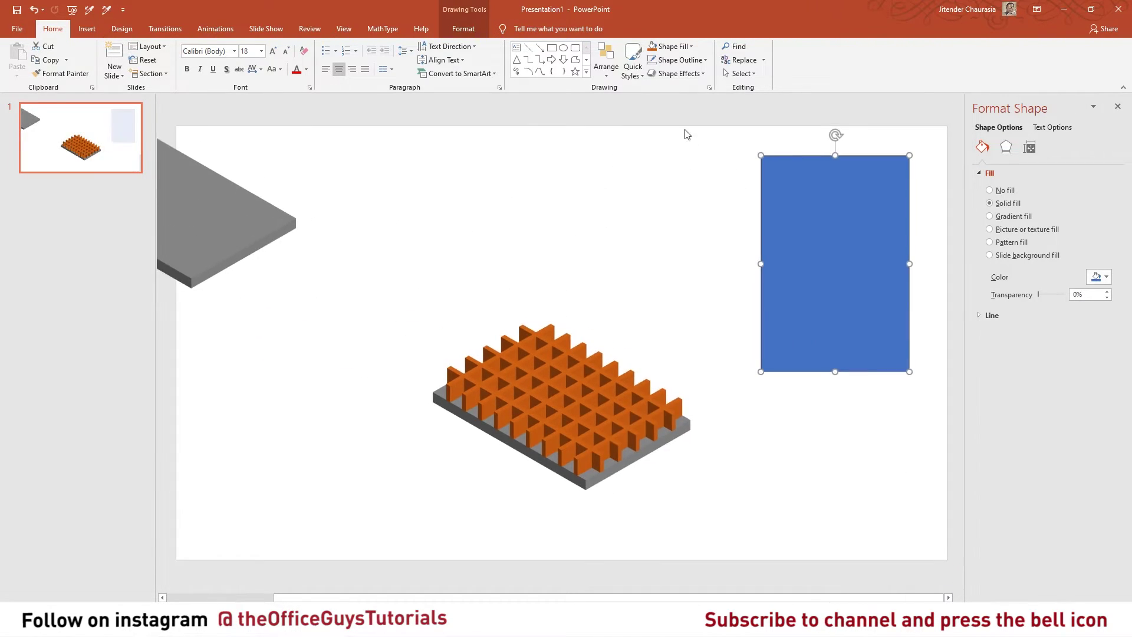
Step: Draw a freeform cutting shape with no outline over the rectangle's lower corner
{"action": "left_click", "coordinate": [575, 62]}
{"action": "left_click", "coordinate": [739, 240]}
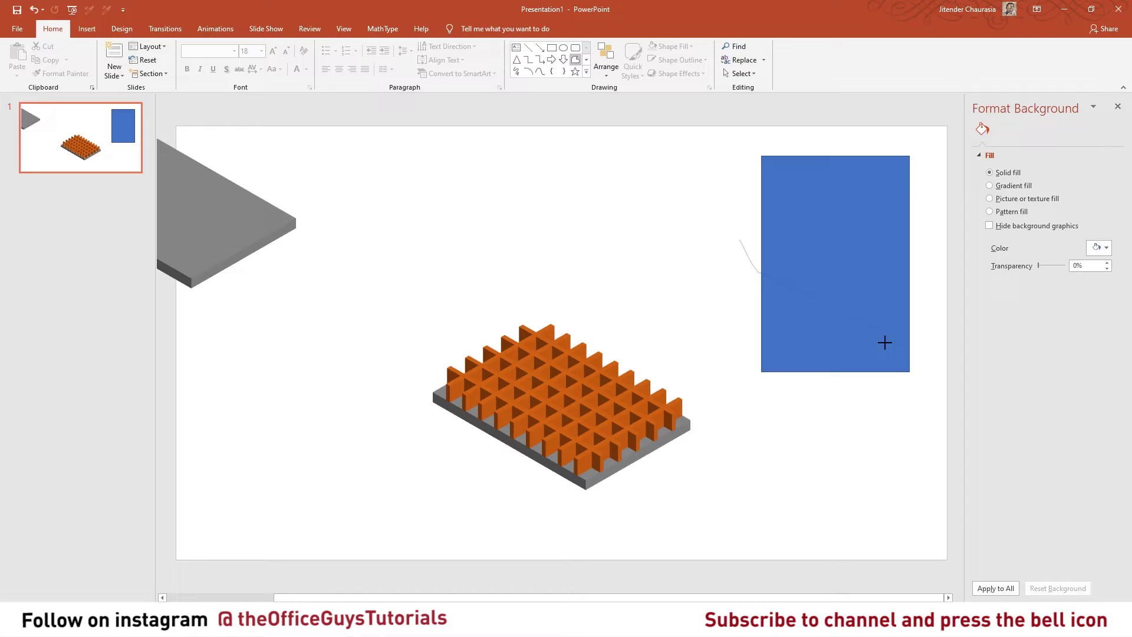
{"action": "mouse_move", "coordinate": [929, 327]}
{"action": "left_mouse_down"}
{"action": "mouse_move", "coordinate": [932, 361]}
{"action": "mouse_move", "coordinate": [897, 391]}
{"action": "mouse_move", "coordinate": [748, 391]}
{"action": "mouse_move", "coordinate": [729, 275]}
{"action": "mouse_move", "coordinate": [740, 241]}
{"action": "left_mouse_up"}
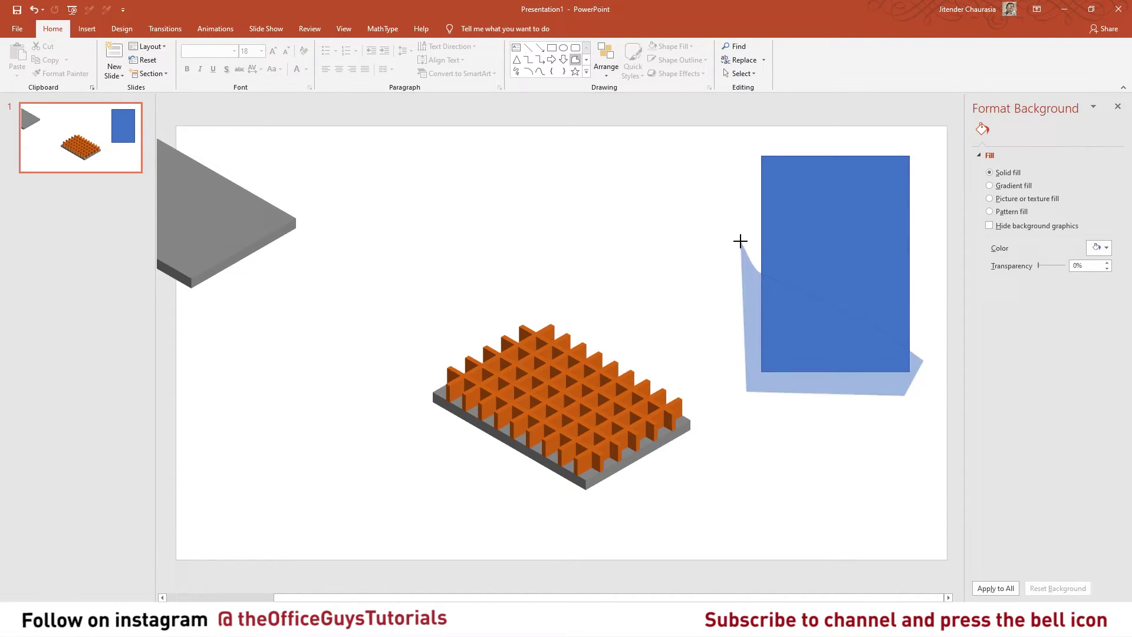
{"action": "left_click", "coordinate": [656, 61]}
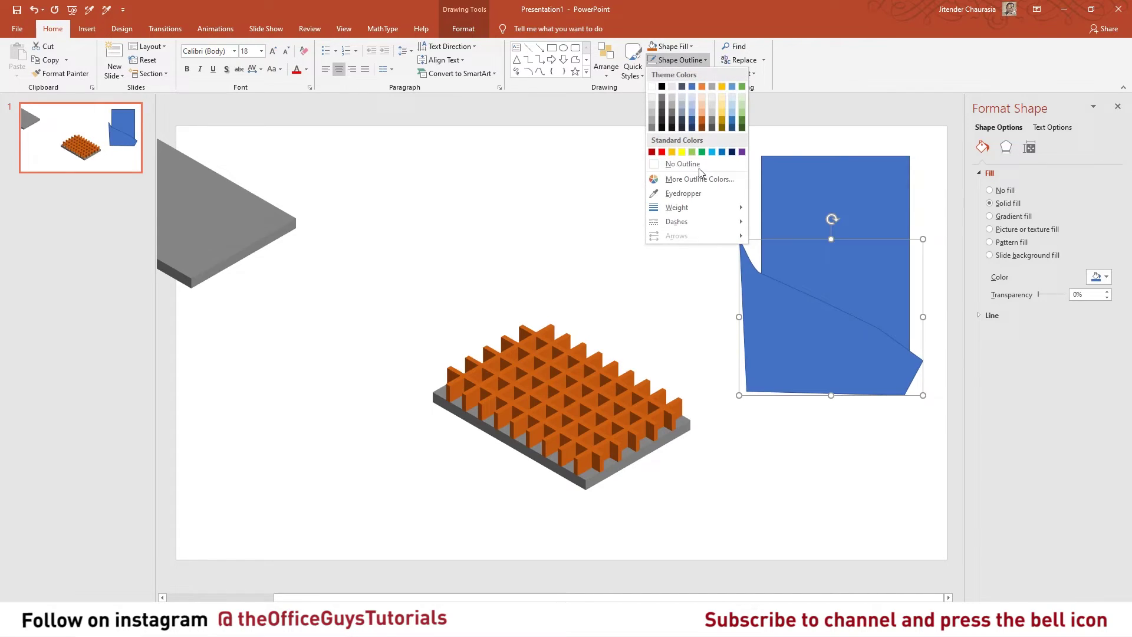
{"action": "left_click", "coordinate": [678, 164]}
Step: Subtract the freeform from the blue rectangle using Merge Shapes
{"action": "left_click", "coordinate": [792, 267]}
{"action": "left_click", "coordinate": [751, 292], "text": "shift"}
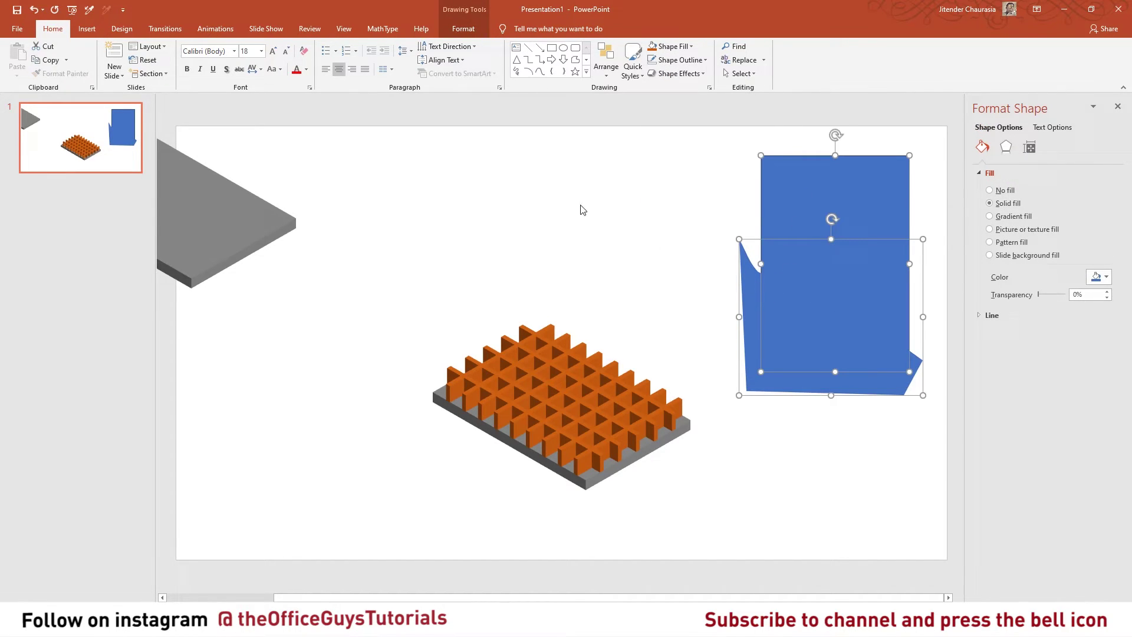
{"action": "left_click", "coordinate": [464, 28]}
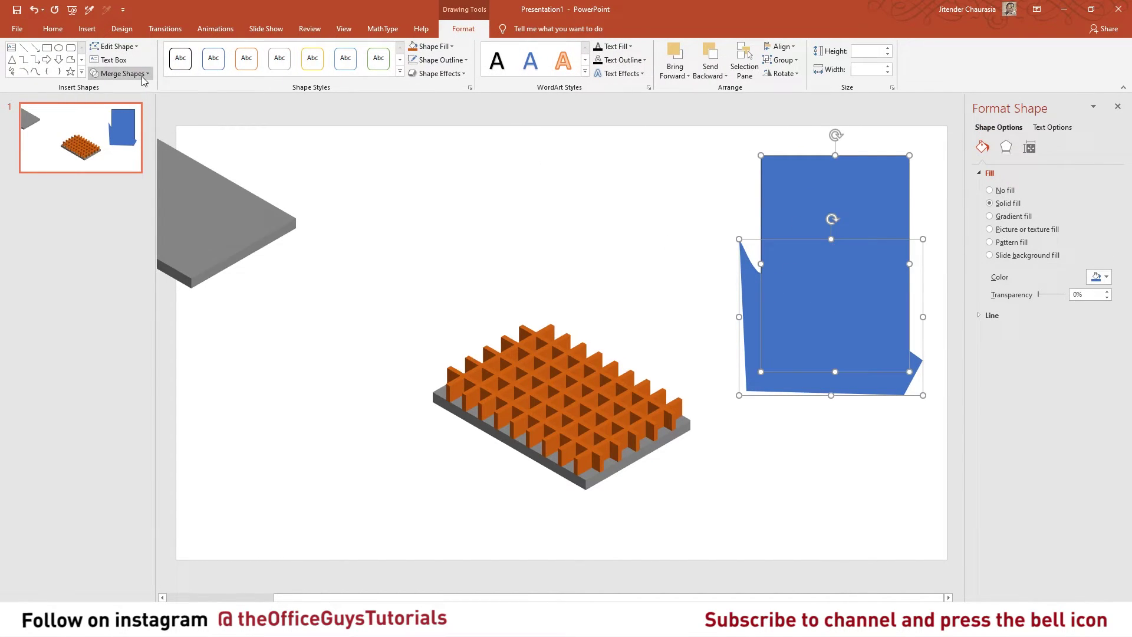
{"action": "left_click", "coordinate": [120, 73]}
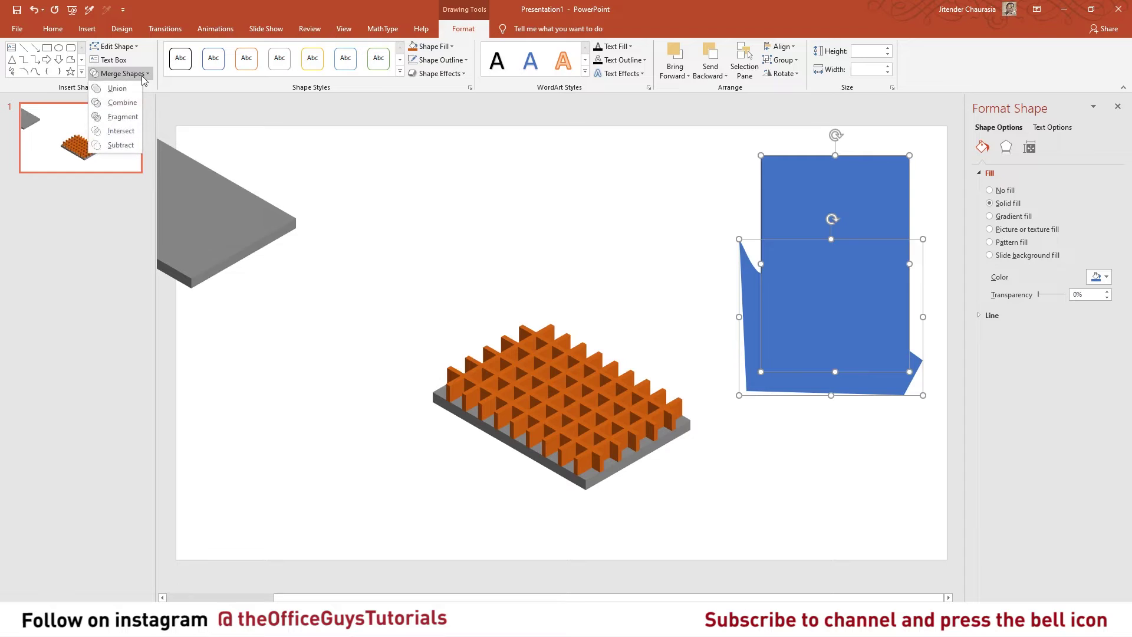
{"action": "left_click", "coordinate": [132, 145]}
{"action": "left_click", "coordinate": [591, 171]}
Step: Shift the cut-away blue shape left and apply Isometric: Top Up 3-D rotation with 15 pt depth
{"action": "left_click_drag", "start_coordinate": [863, 249], "coordinate": [816, 247]}
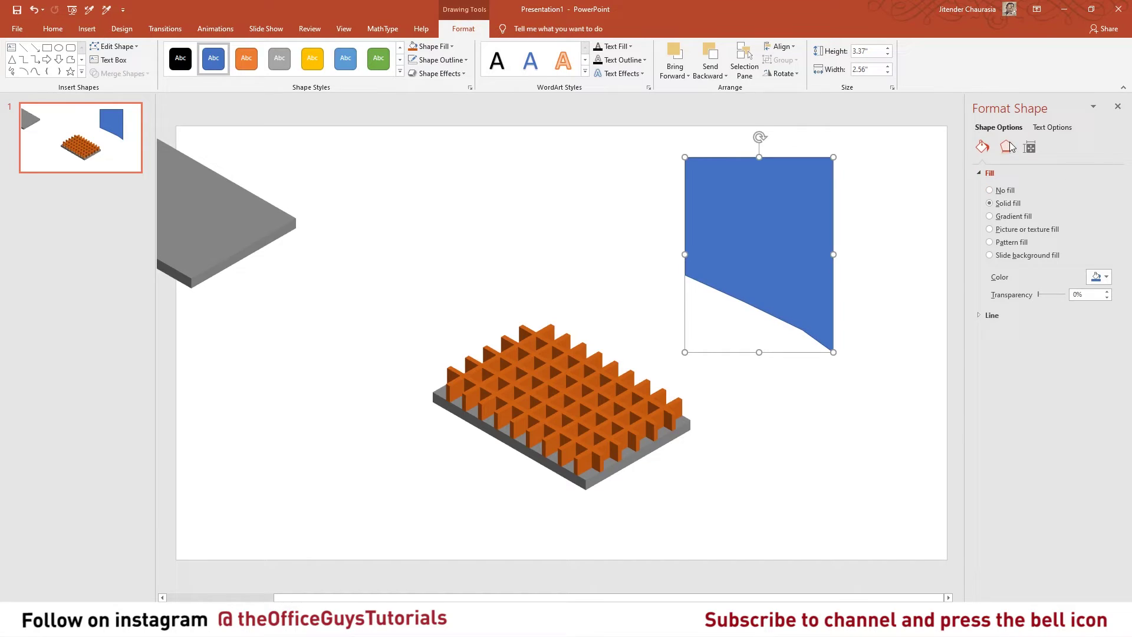
{"action": "right_click", "coordinate": [808, 208]}
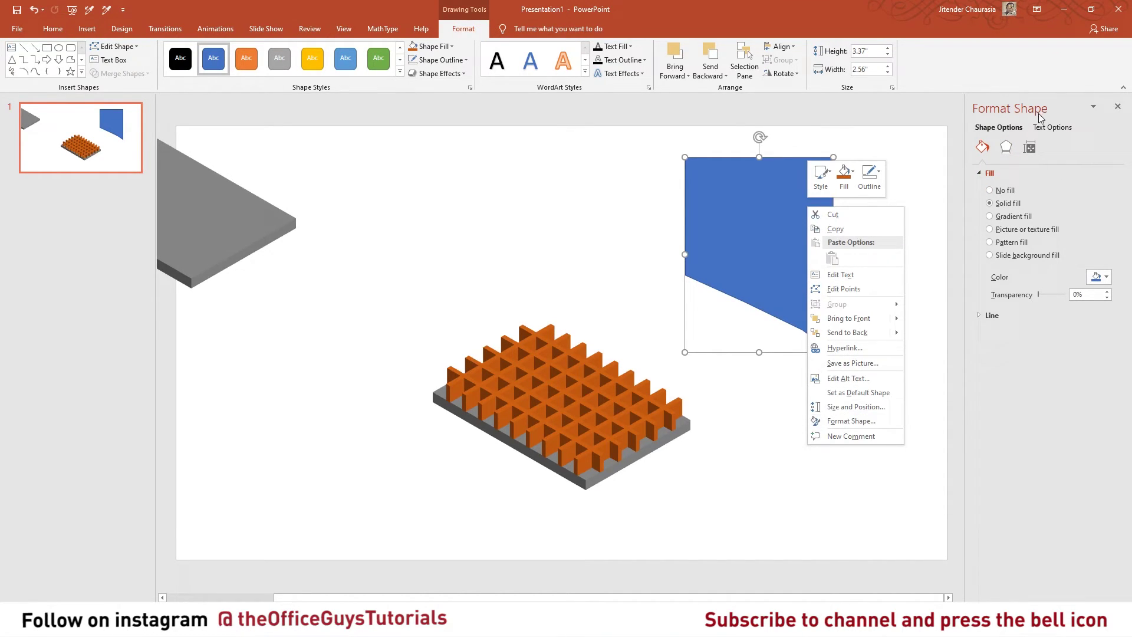
{"action": "left_click", "coordinate": [1007, 147]}
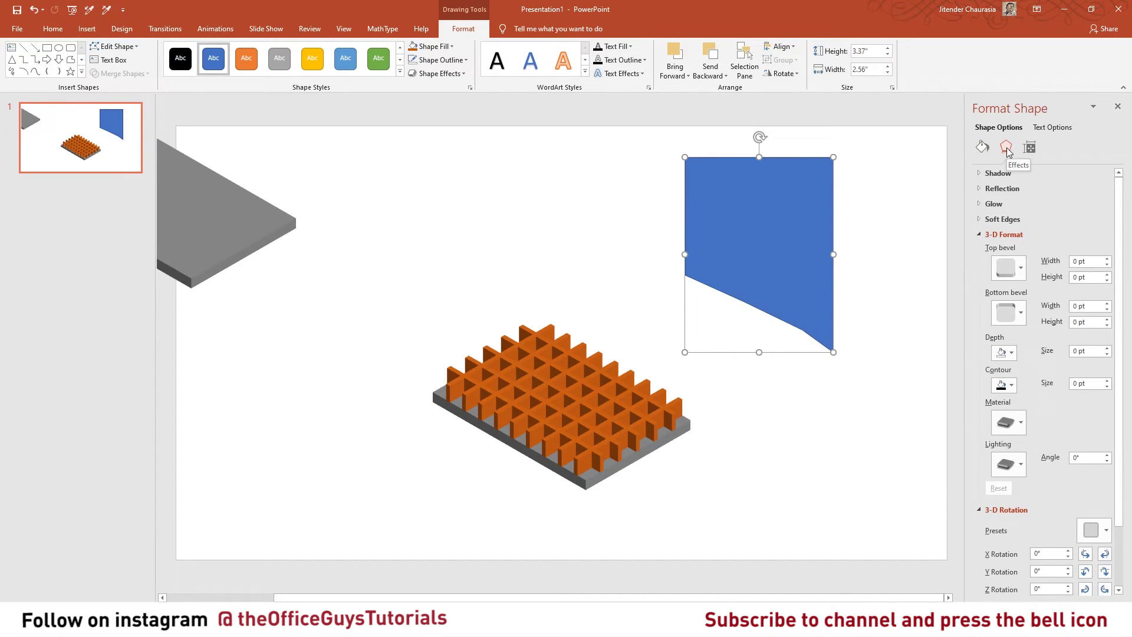
{"action": "left_click", "coordinate": [1103, 529]}
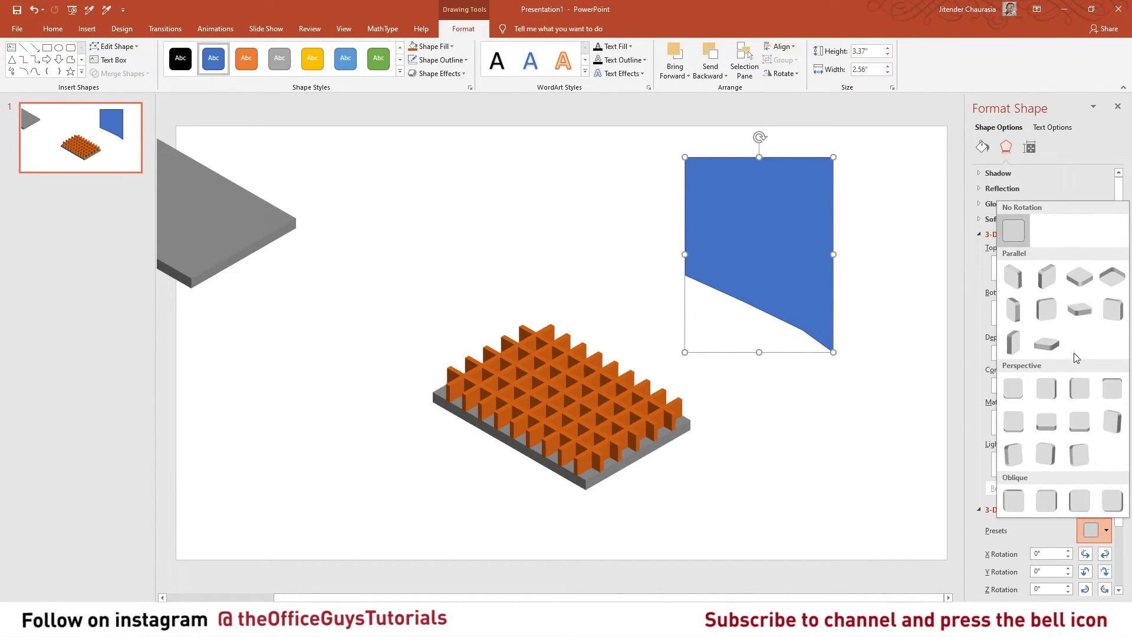
{"action": "left_click", "coordinate": [1082, 289]}
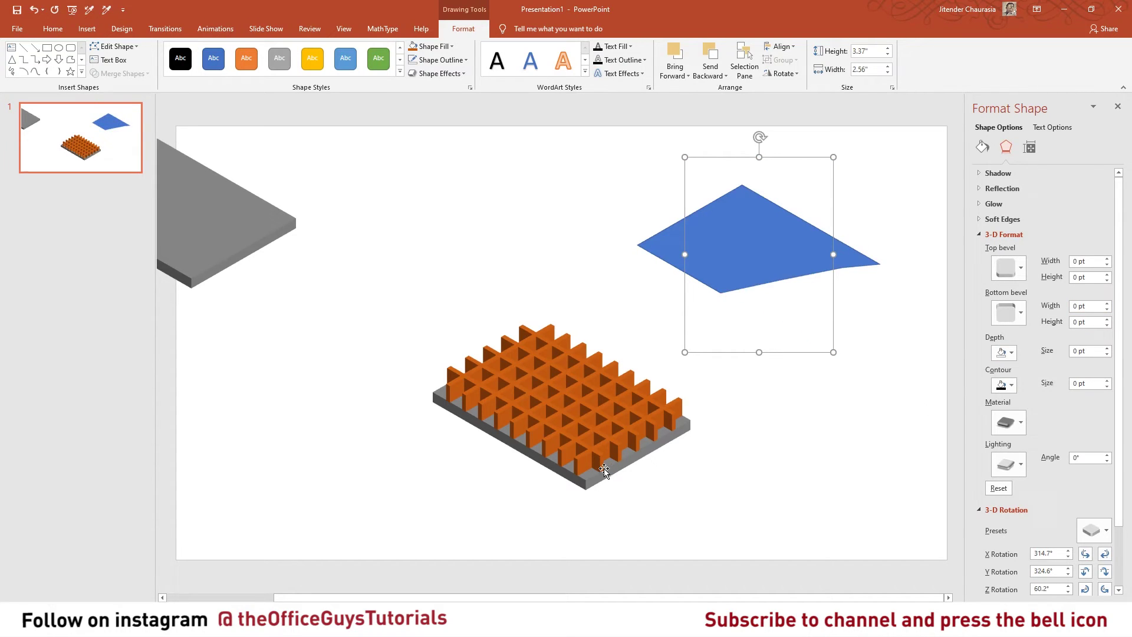
{"action": "left_click", "coordinate": [1084, 351]}
{"action": "type", "text": "15"}
{"action": "key", "text": "Return"}
{"action": "left_click", "coordinate": [451, 46]}
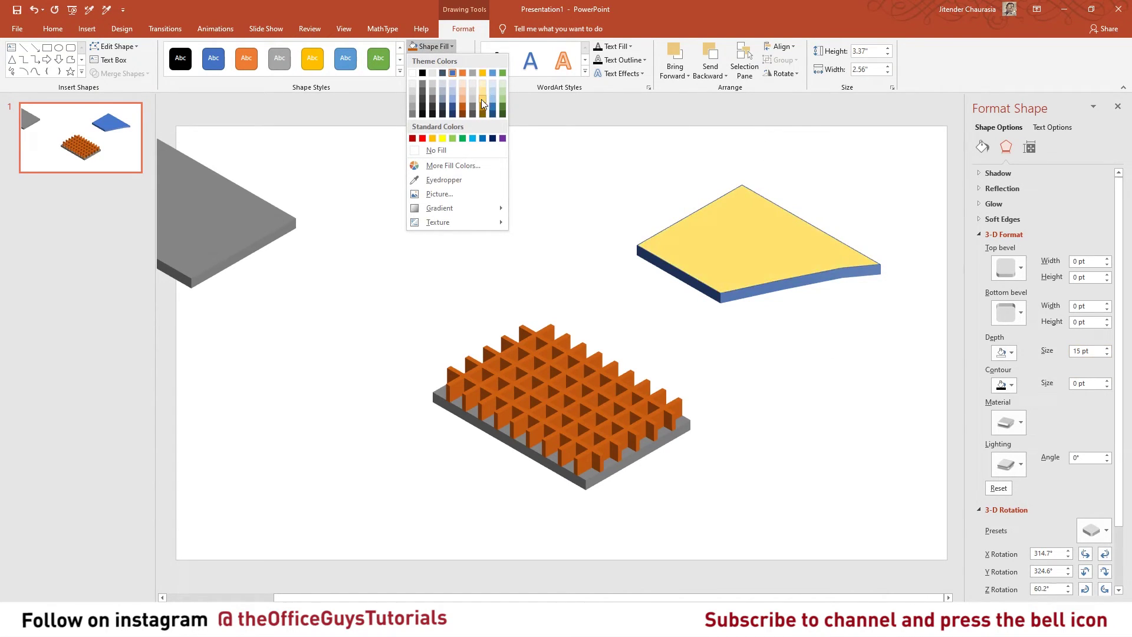
Step: Fill the cut plate grey and move it onto the orange grid core
{"action": "left_click", "coordinate": [416, 106]}
{"action": "left_click_drag", "start_coordinate": [777, 258], "coordinate": [574, 394]}
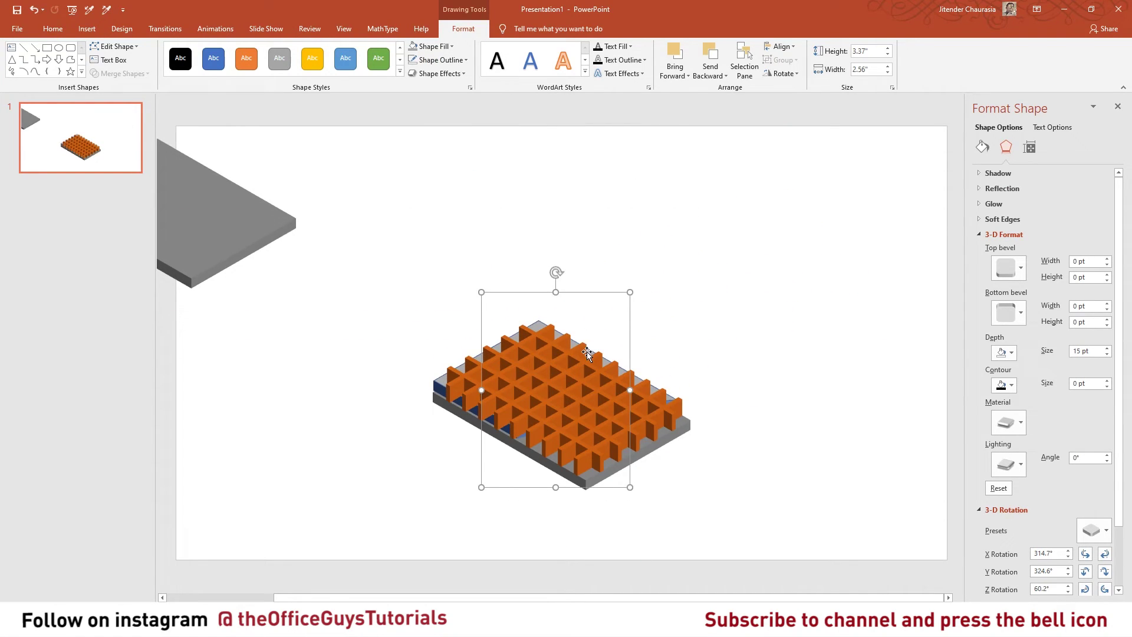
{"action": "right_click", "coordinate": [589, 341]}
{"action": "key", "text": "Escape"}
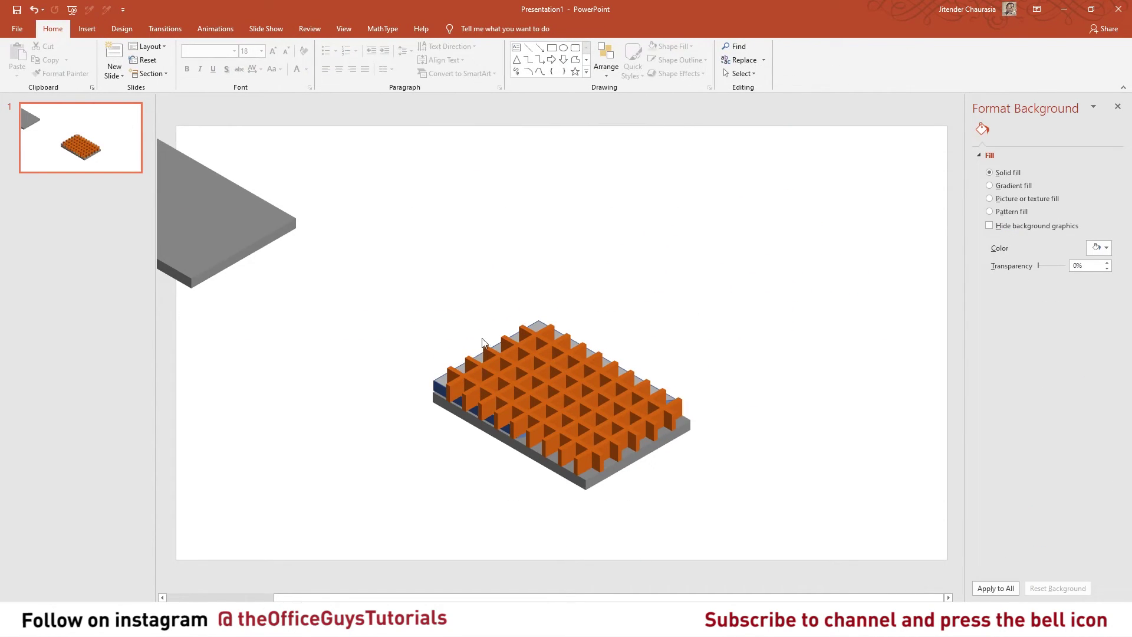
Step: Bring the grey plate in front of the fins and nudge it slightly above the grid
{"action": "right_click", "coordinate": [433, 382]}
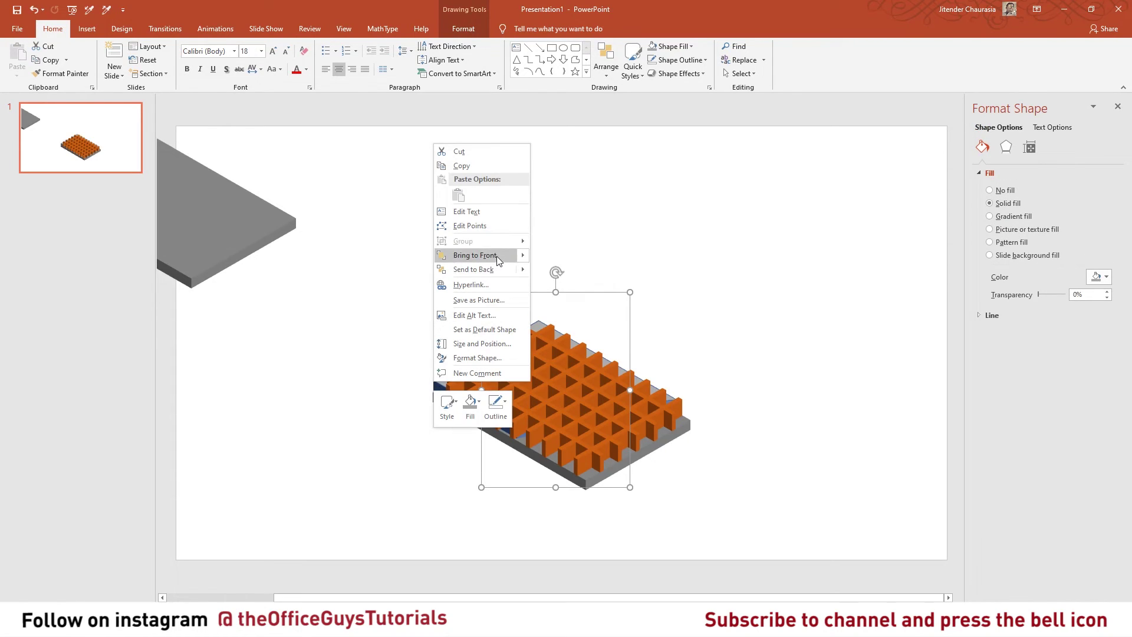
{"action": "left_click", "coordinate": [497, 256]}
{"action": "left_click_drag", "start_coordinate": [535, 380], "coordinate": [540, 371]}
{"action": "left_click", "coordinate": [401, 357]}
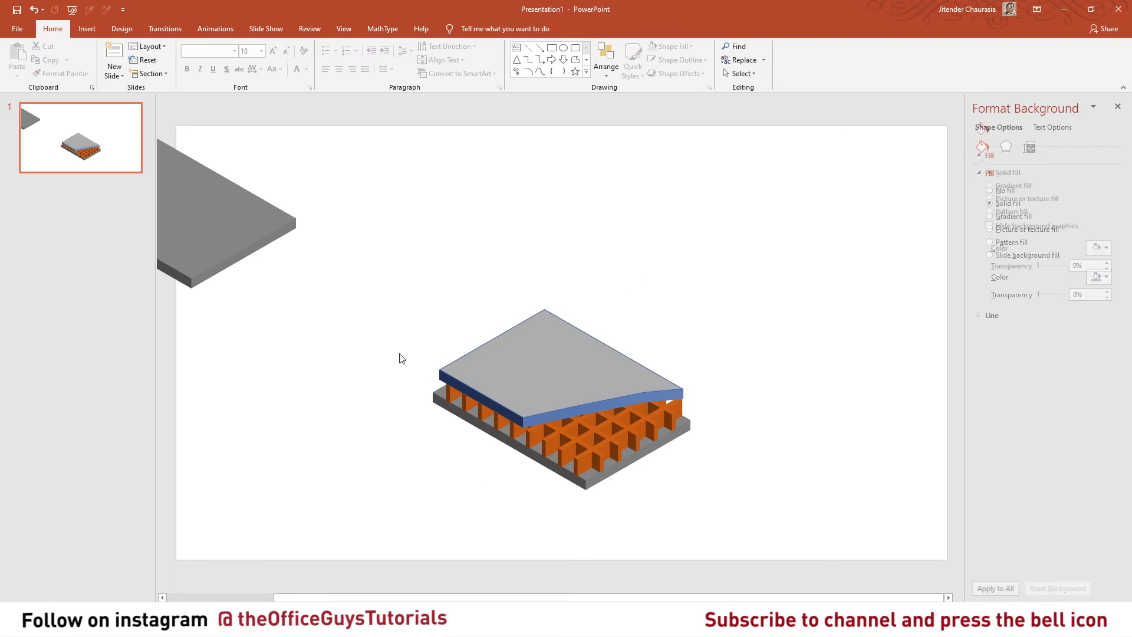
{"action": "scroll", "coordinate": [576, 441], "scroll_direction": "up", "scroll_amount": 5, "text": "ctrl"}
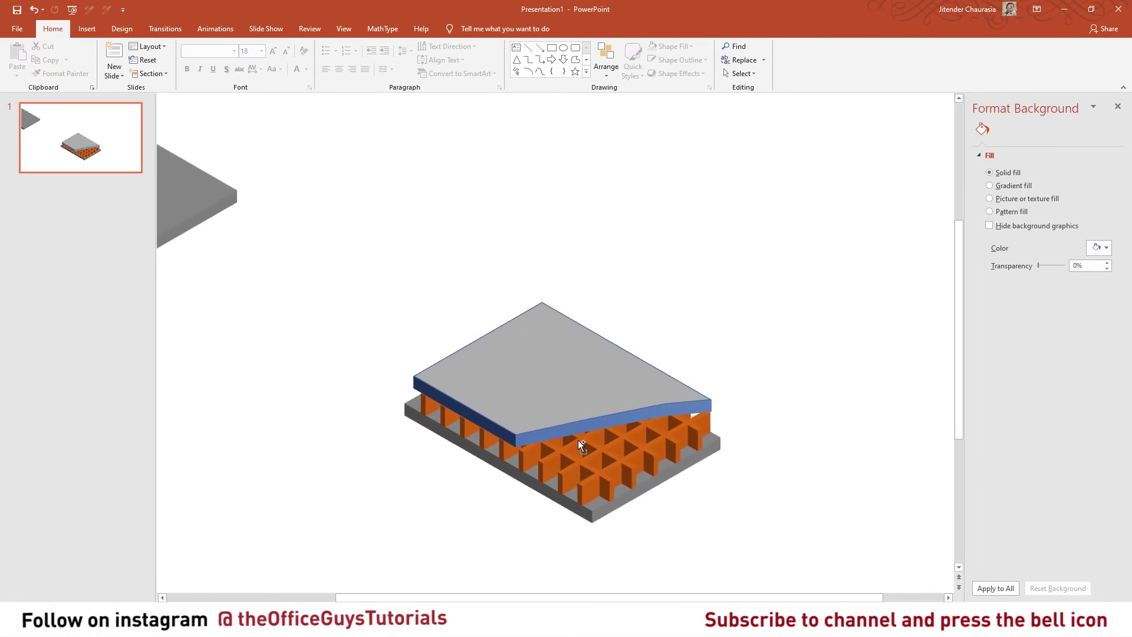
{"action": "left_click", "coordinate": [473, 312]}
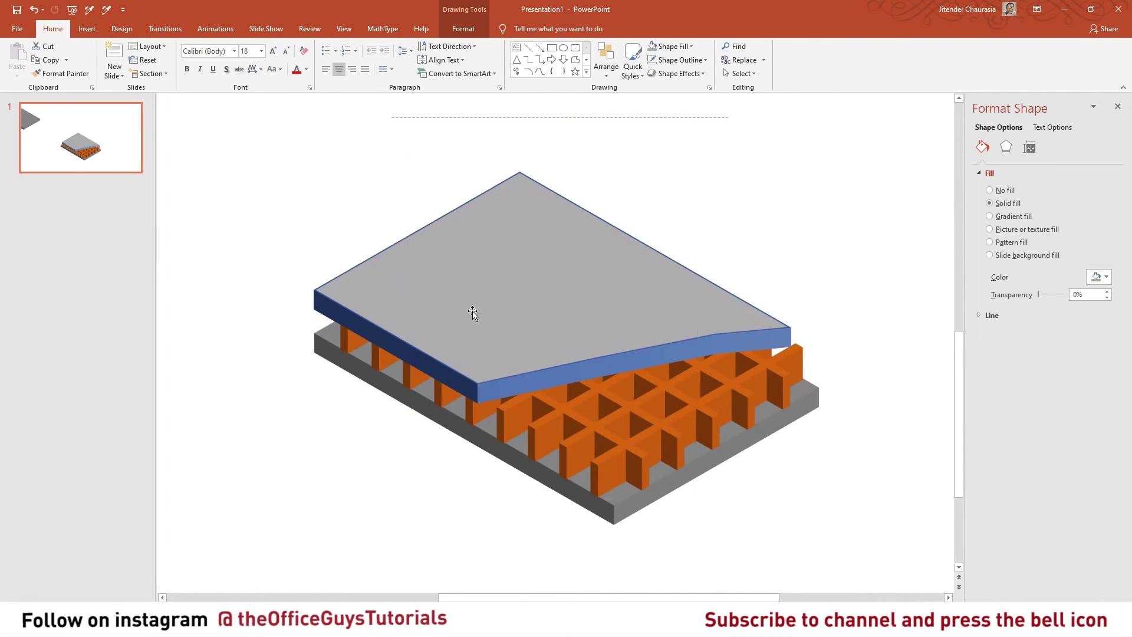
Step: Add 0.5 pt dark 3-D contours to the orange grid, the grey base slab and the top plate
{"action": "left_click", "coordinate": [401, 462]}
{"action": "left_click", "coordinate": [387, 411]}
{"action": "left_click", "coordinate": [654, 391]}
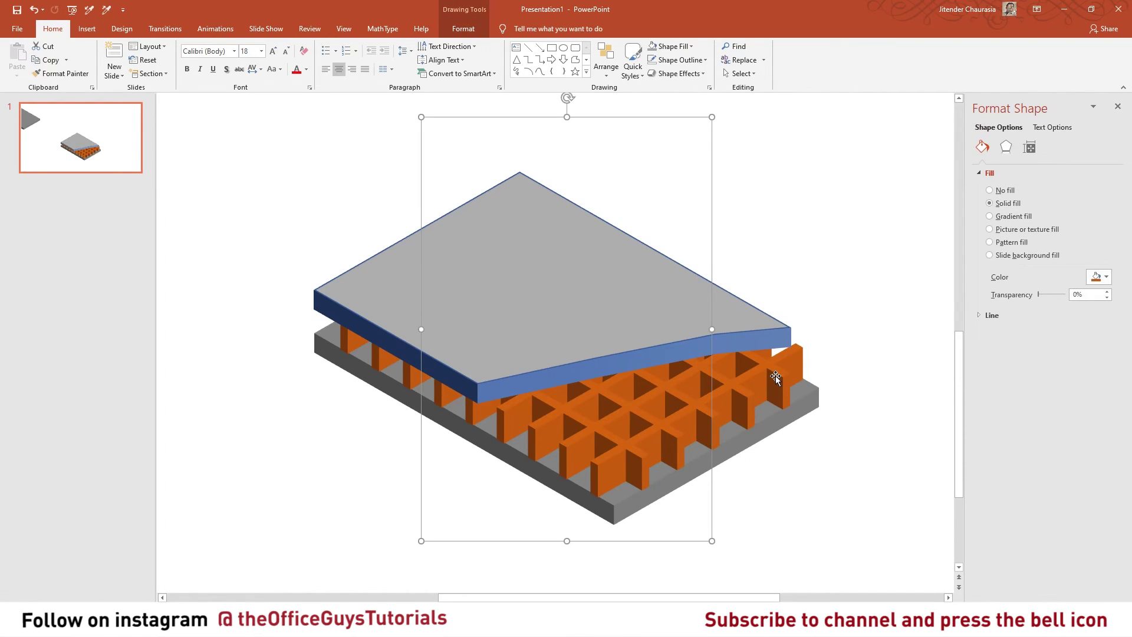
{"action": "left_click", "coordinate": [1005, 148]}
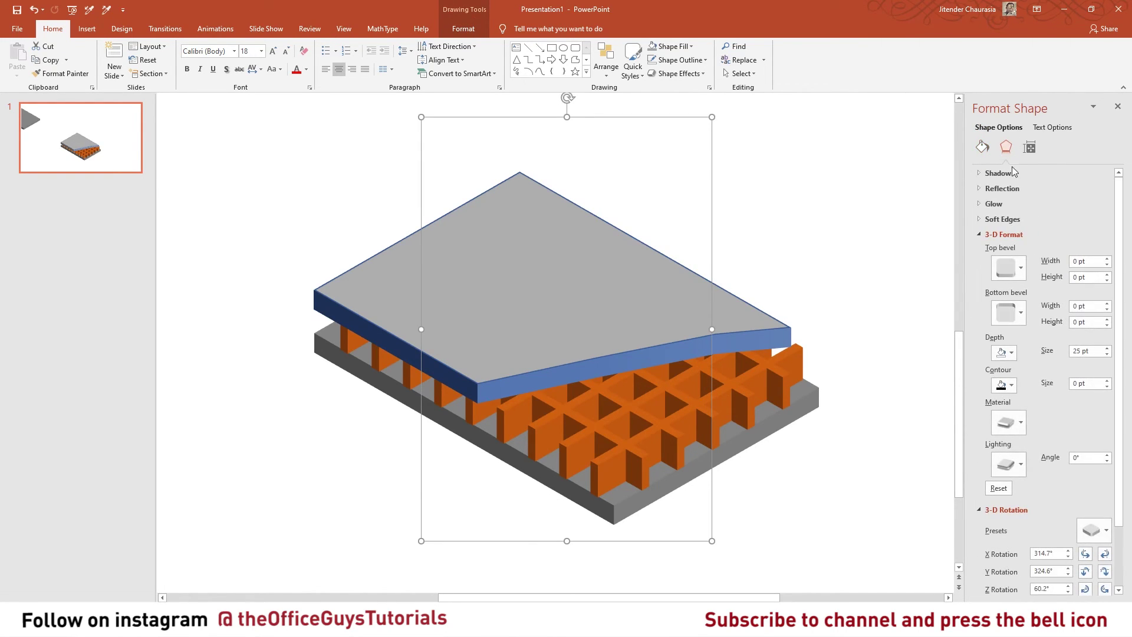
{"action": "left_click", "coordinate": [1107, 381]}
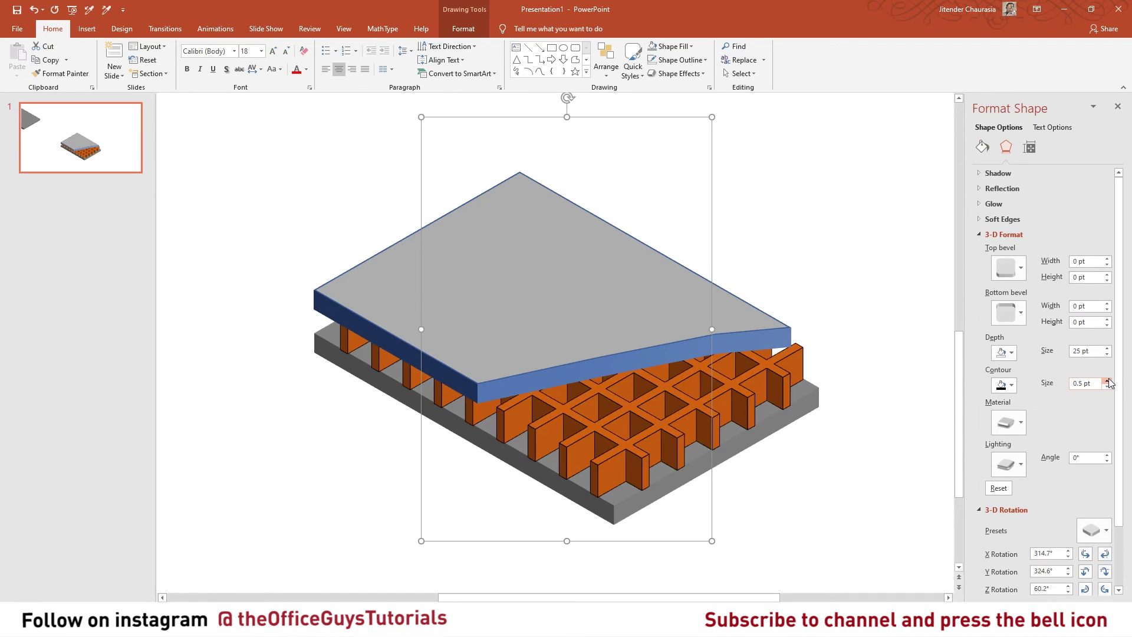
{"action": "left_click", "coordinate": [766, 423]}
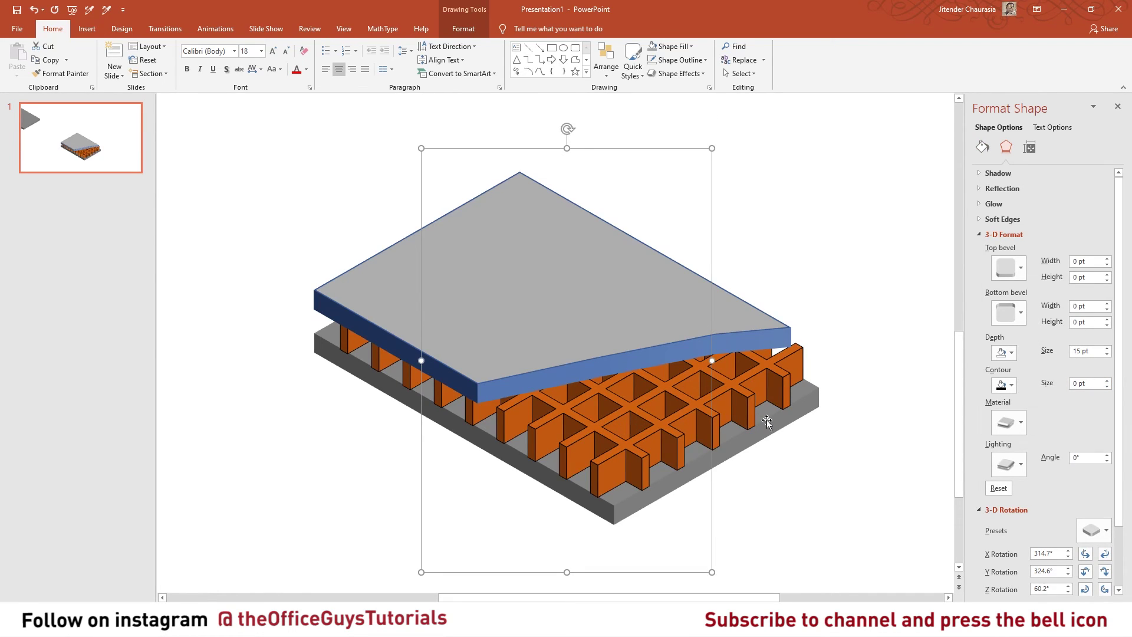
{"action": "left_click", "coordinate": [1108, 381]}
{"action": "left_click", "coordinate": [766, 321]}
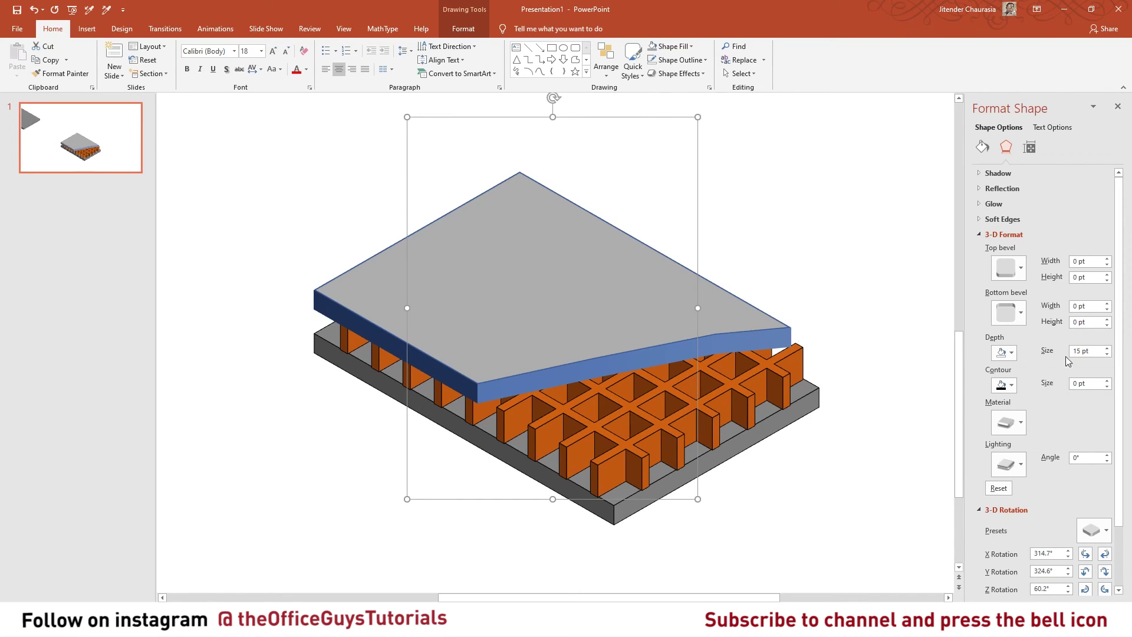
{"action": "left_click", "coordinate": [1108, 381]}
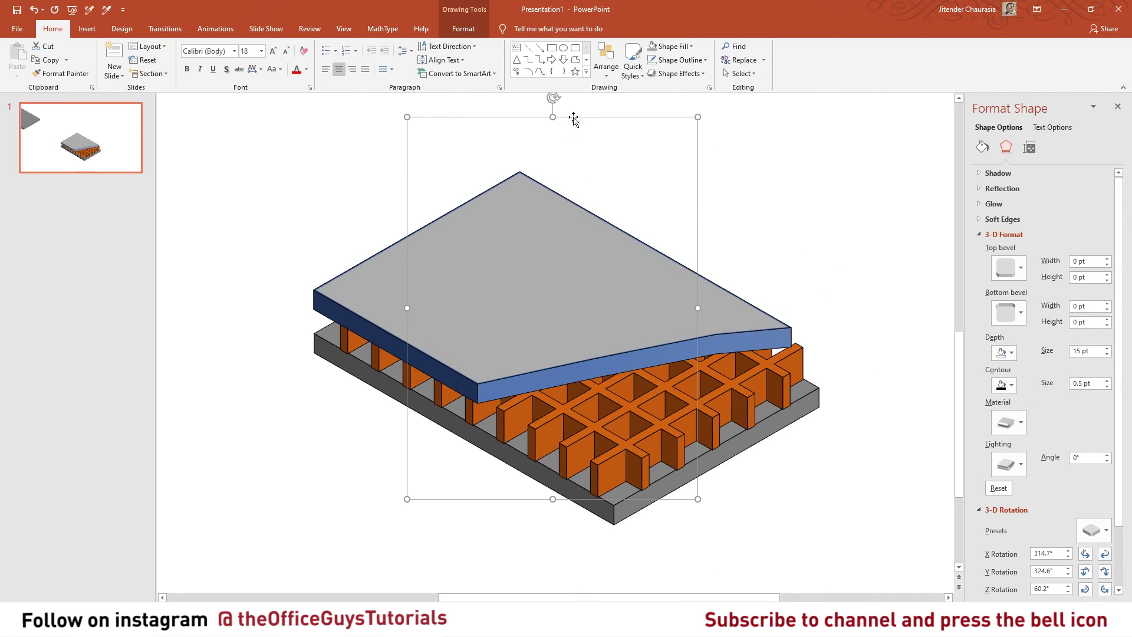
{"action": "left_click", "coordinate": [761, 252]}
{"action": "scroll", "coordinate": [761, 253], "scroll_direction": "down", "scroll_amount": 2}
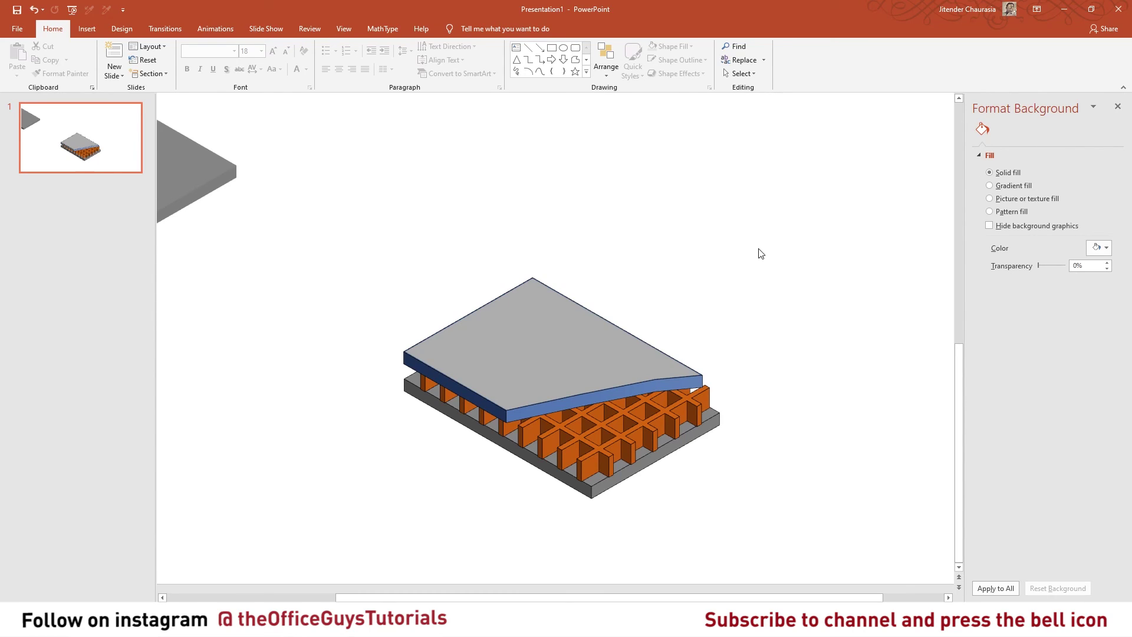